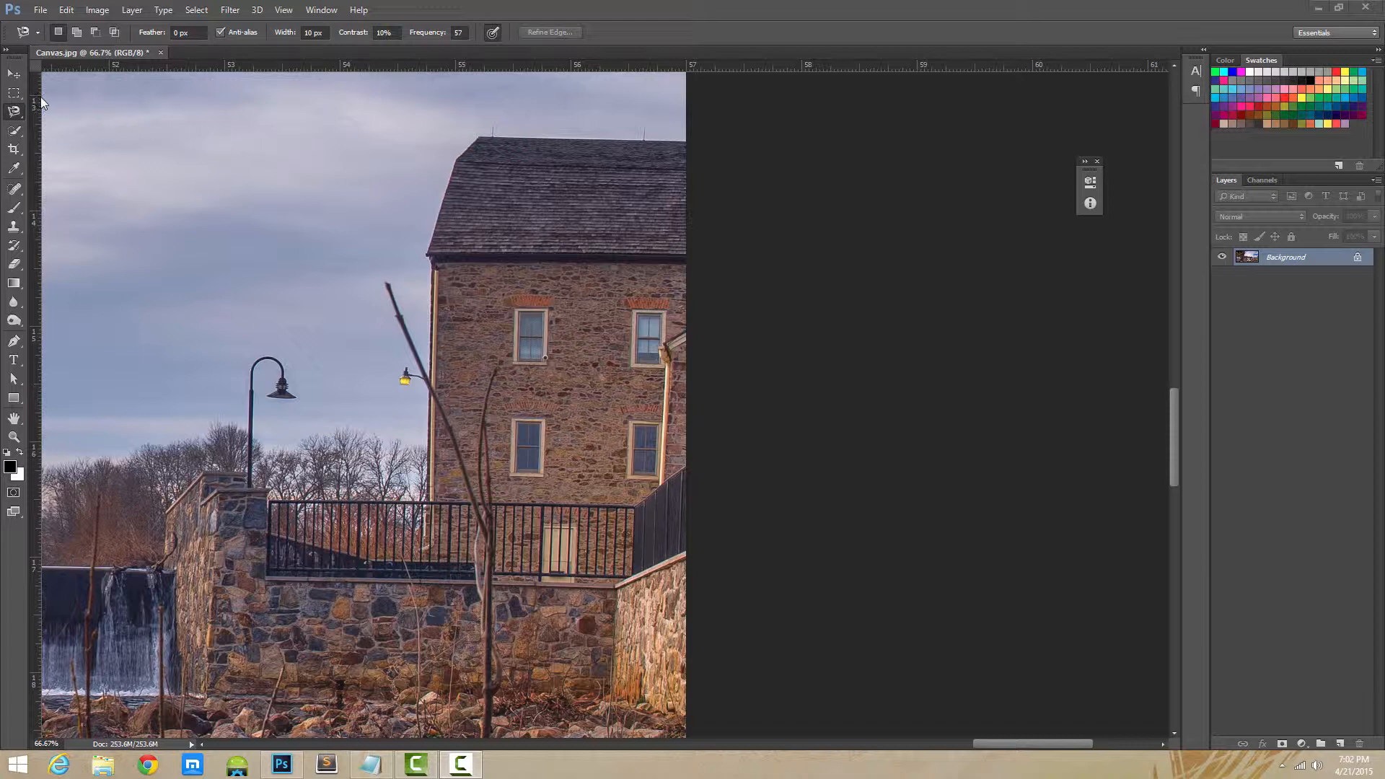
Step: Outline the stone building with the Magnetic Lasso tool and clear the resulting selection
left_click(15, 114)
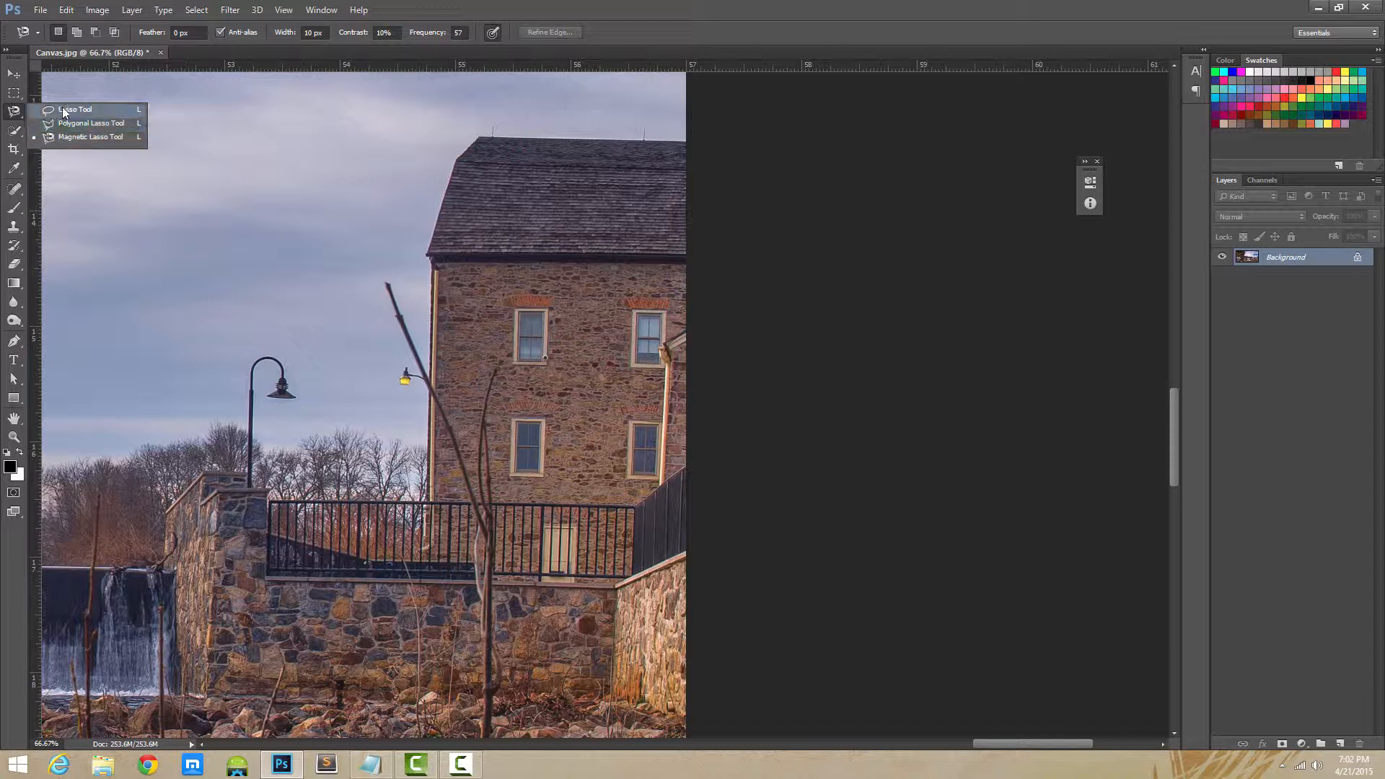
left_click(79, 137)
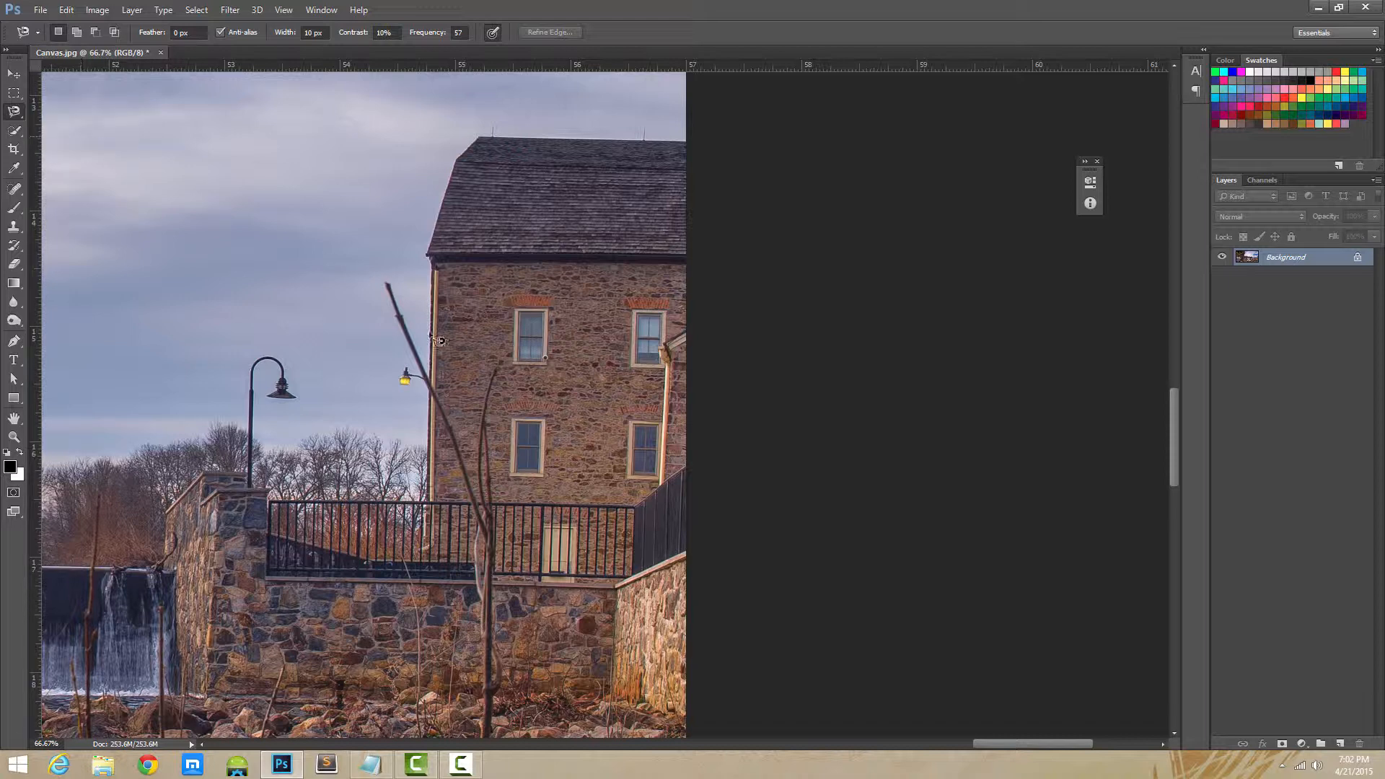
left_click(426, 444)
left_click(430, 454)
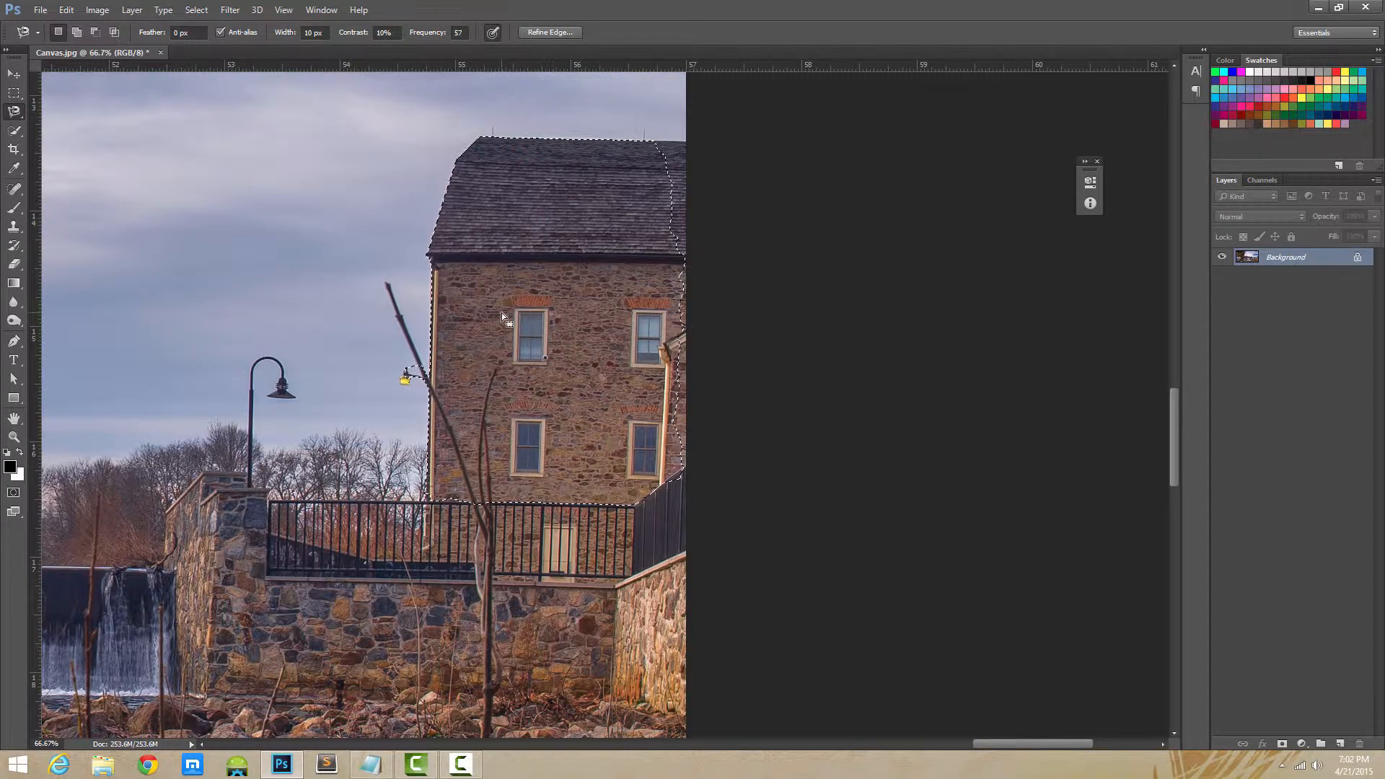
key("ctrl+d")
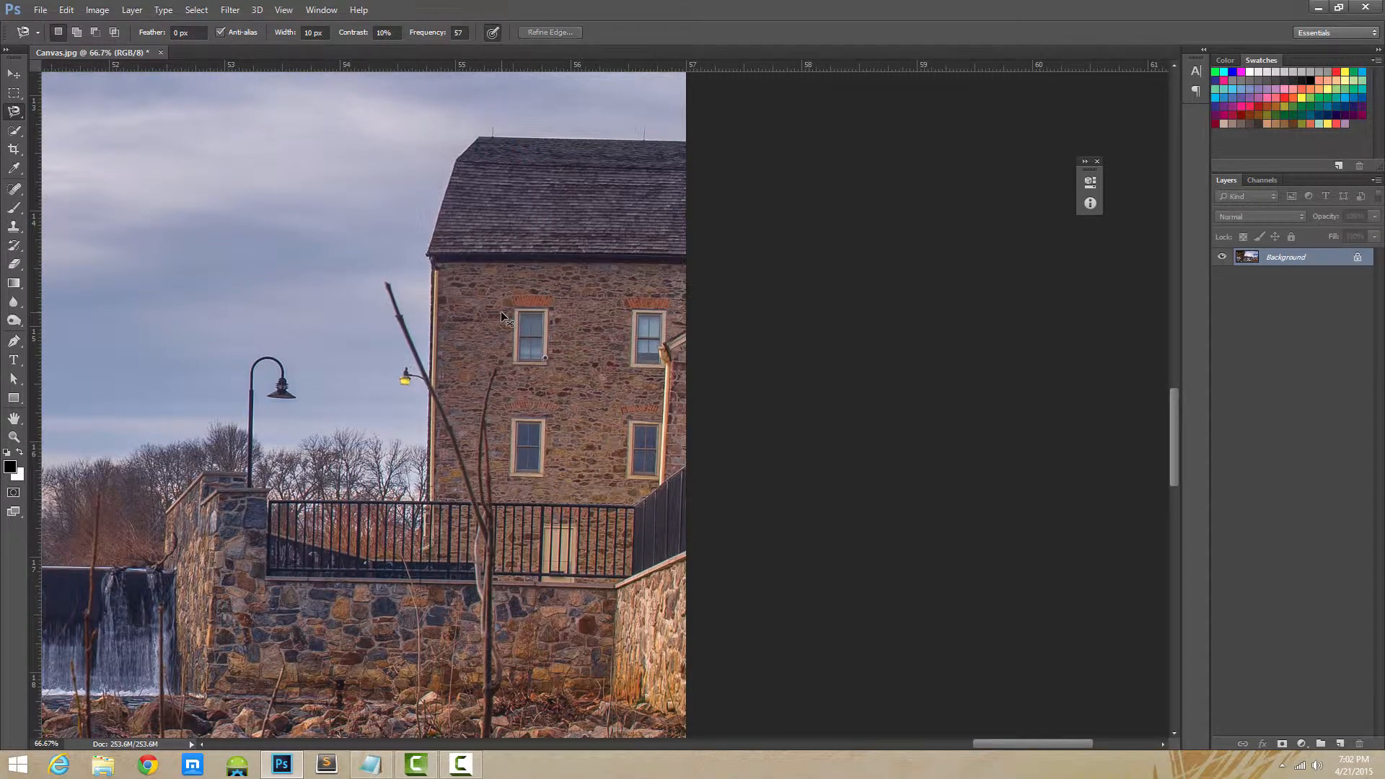
Step: Start another Magnetic Lasso outline around the stone building's roof and walls, and cancel it
right_click(20, 116)
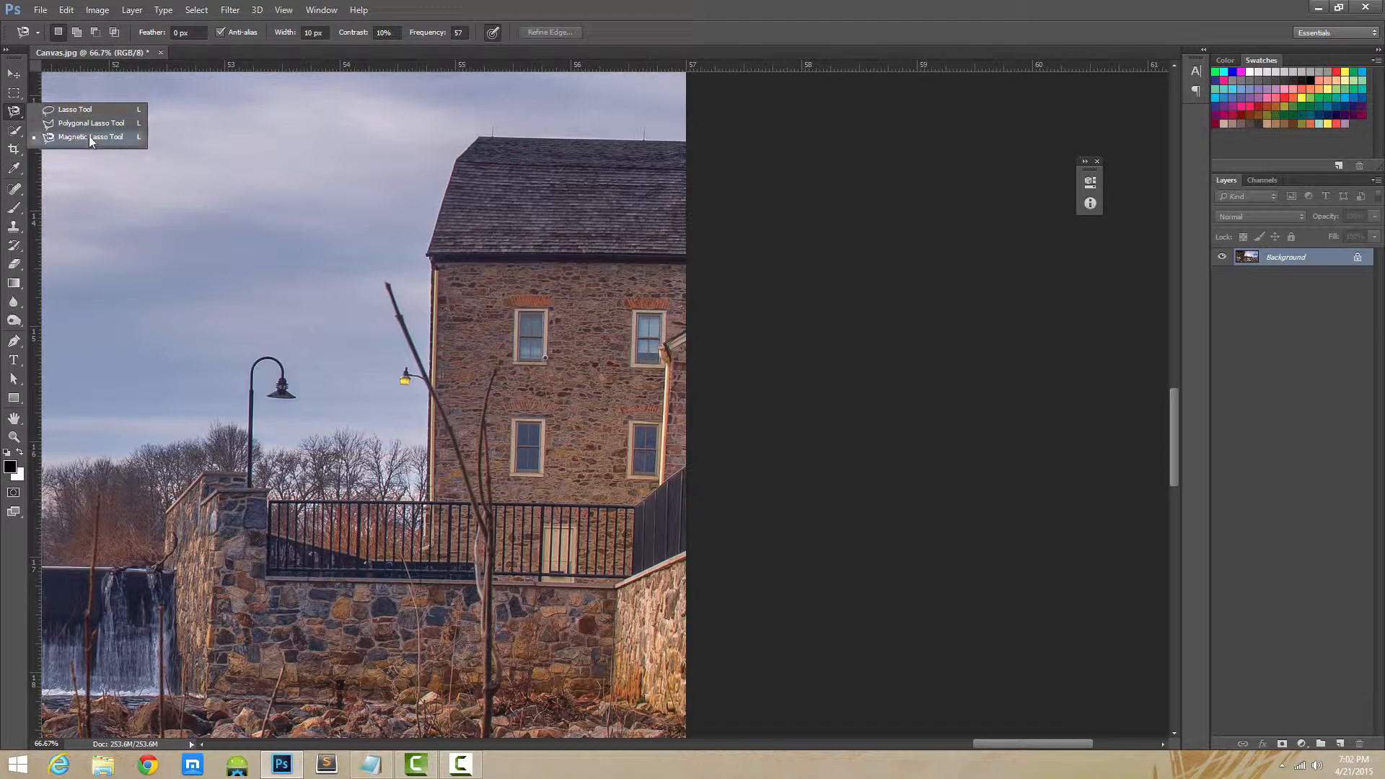
left_click(89, 136)
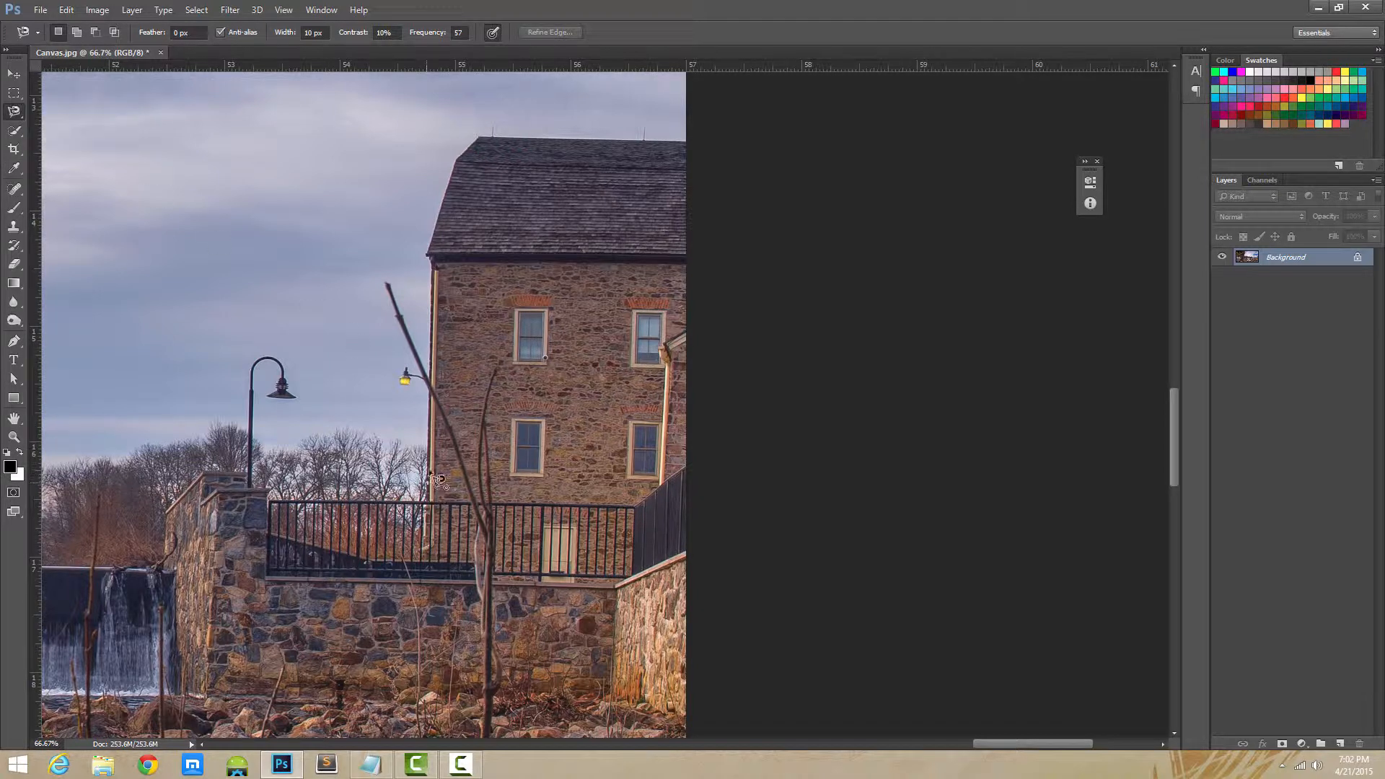
left_click(433, 330)
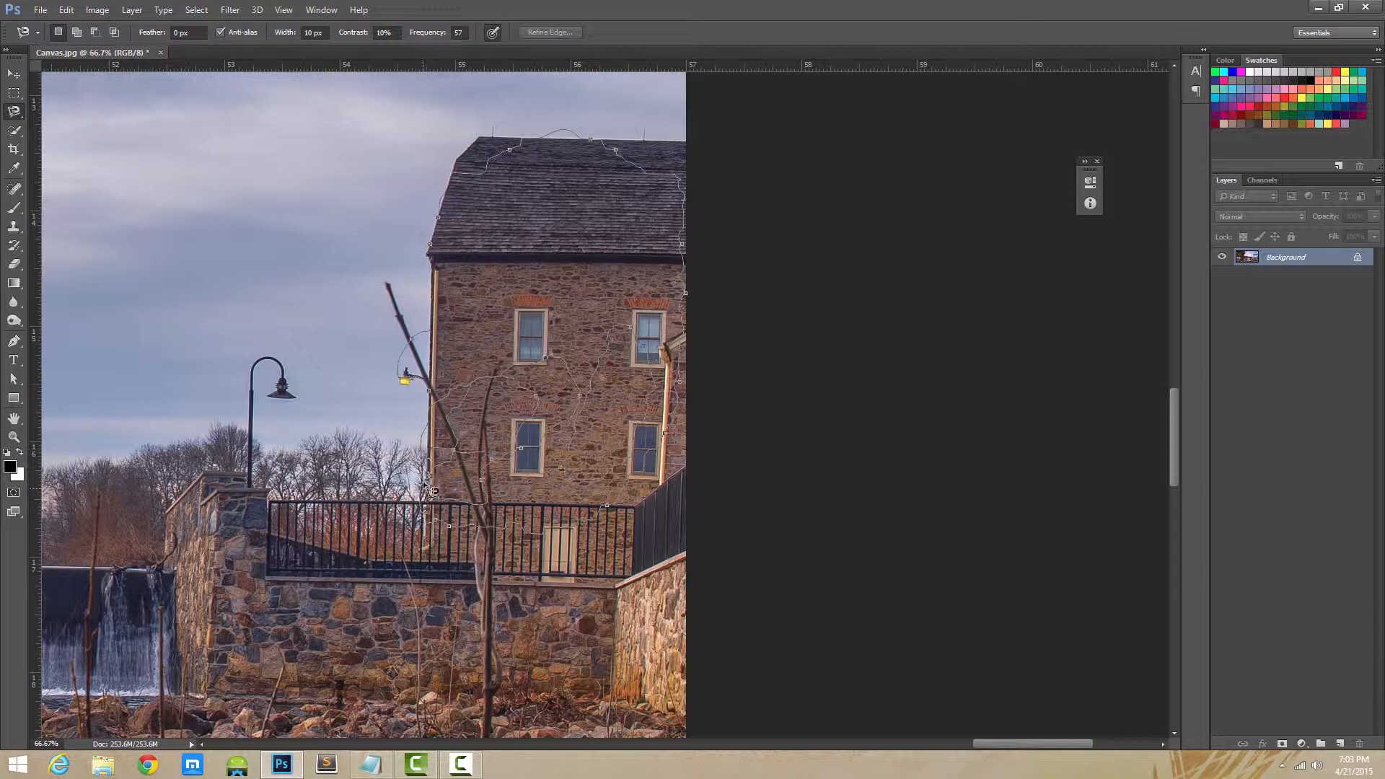
left_click(427, 480)
key("Escape")
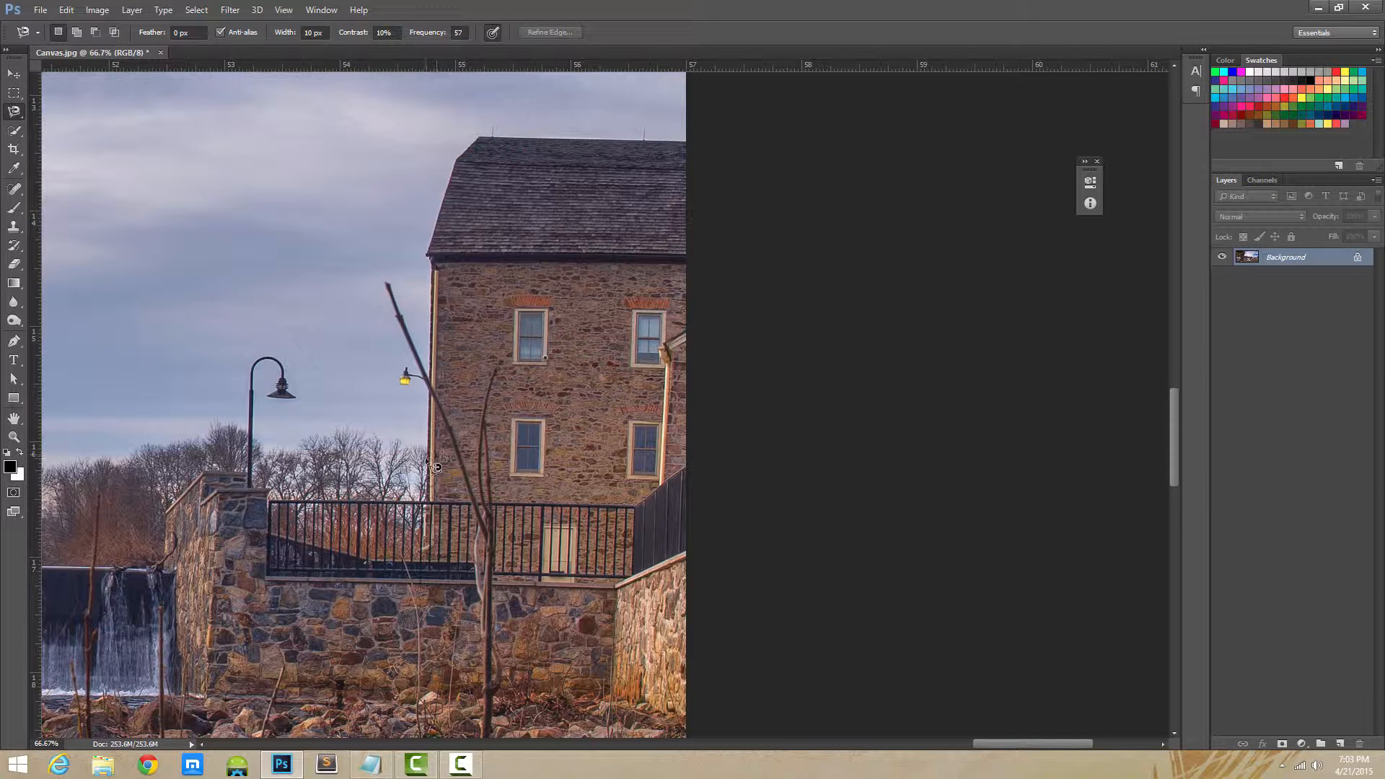
Step: Trace the stone building with the Magnetic Lasso, removing stray anchor points along the way, and deselect it
left_click(430, 453)
key("BackSpace")
key("BackSpace")
key("BackSpace")
double_click(437, 469)
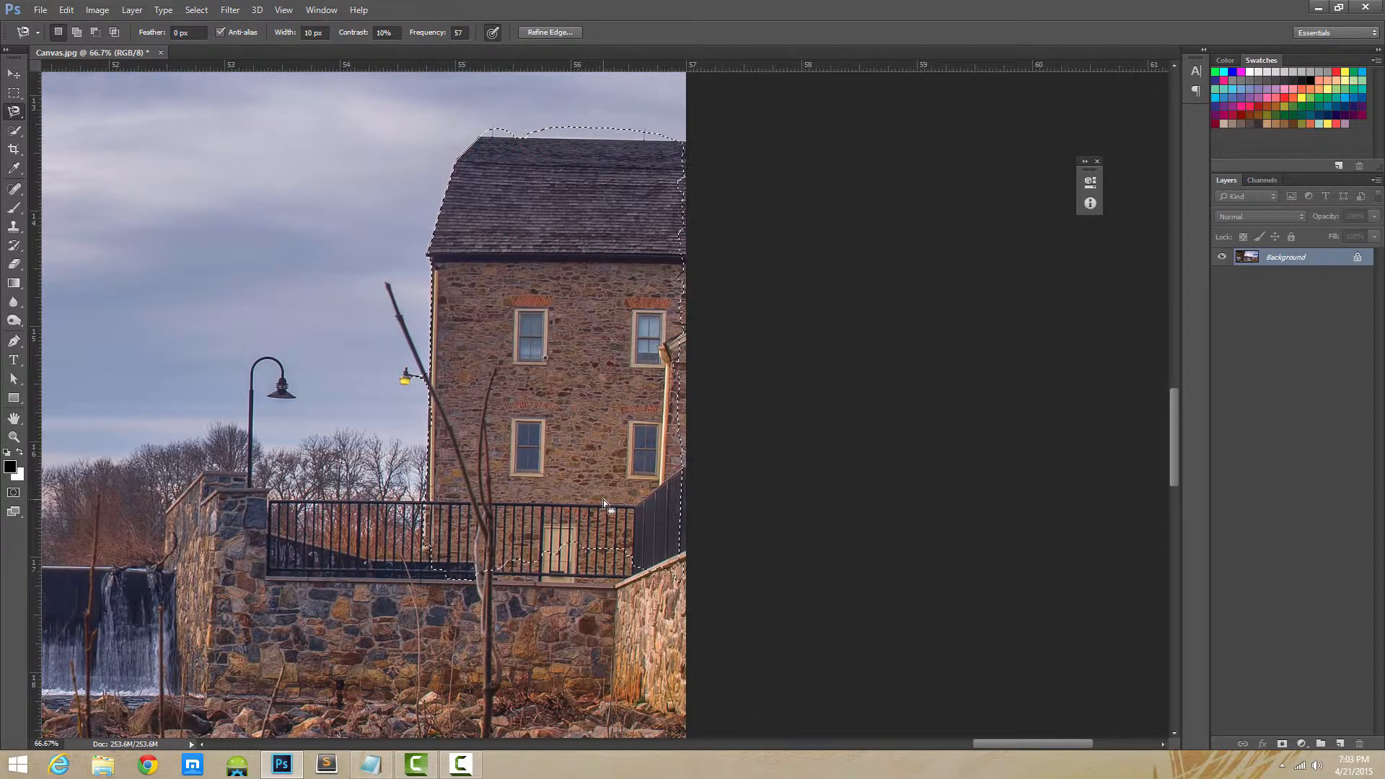
key("ctrl+d")
Step: Outline the stone building with a 0 px feather and copy the selection to a new layer
left_click(186, 33)
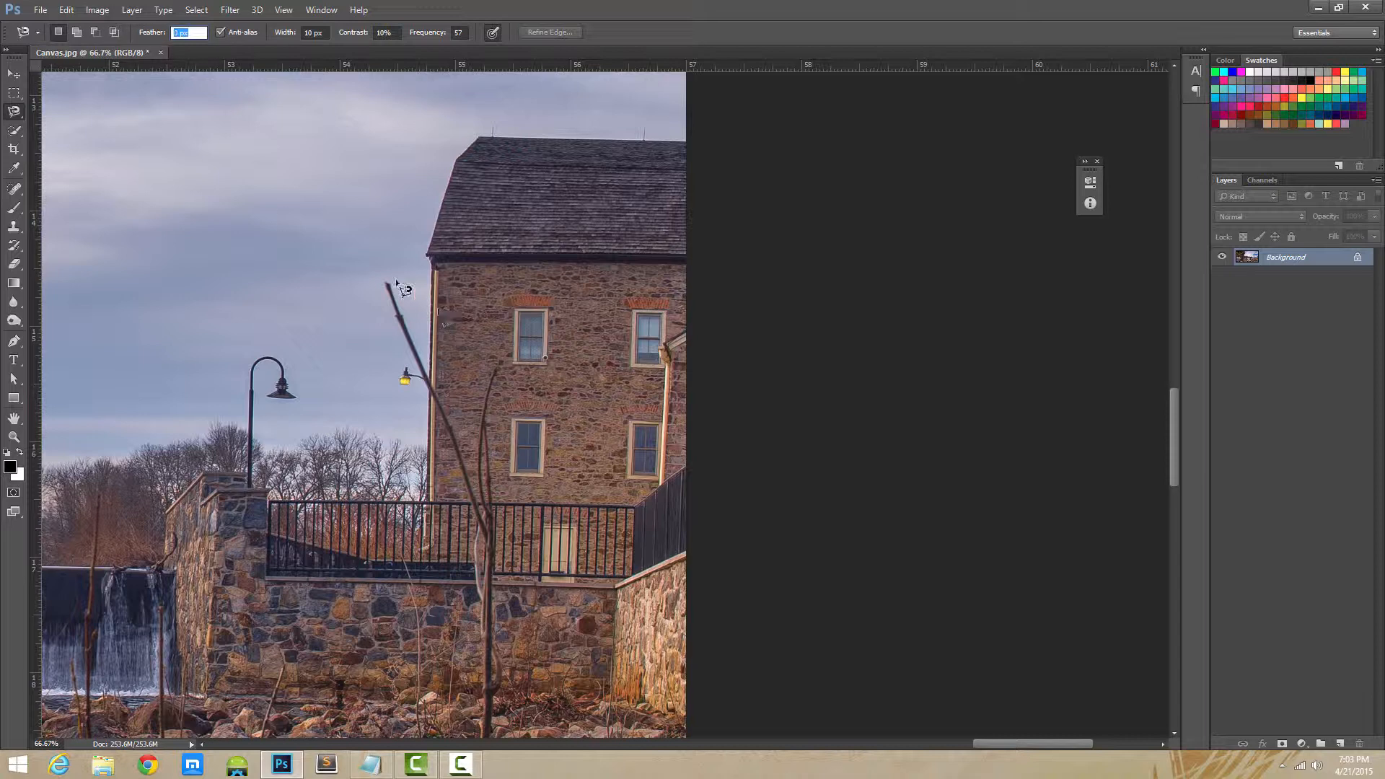
left_click(436, 465)
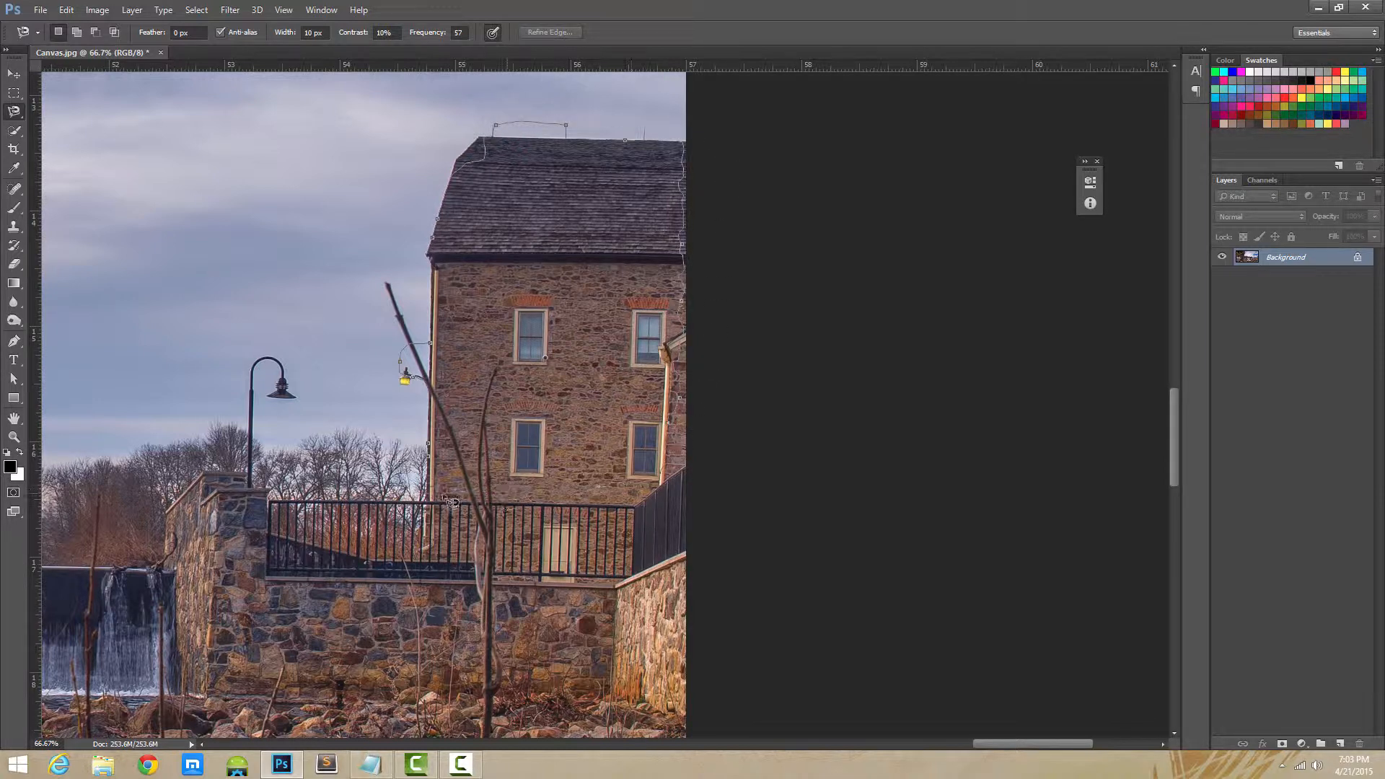
left_click(435, 465)
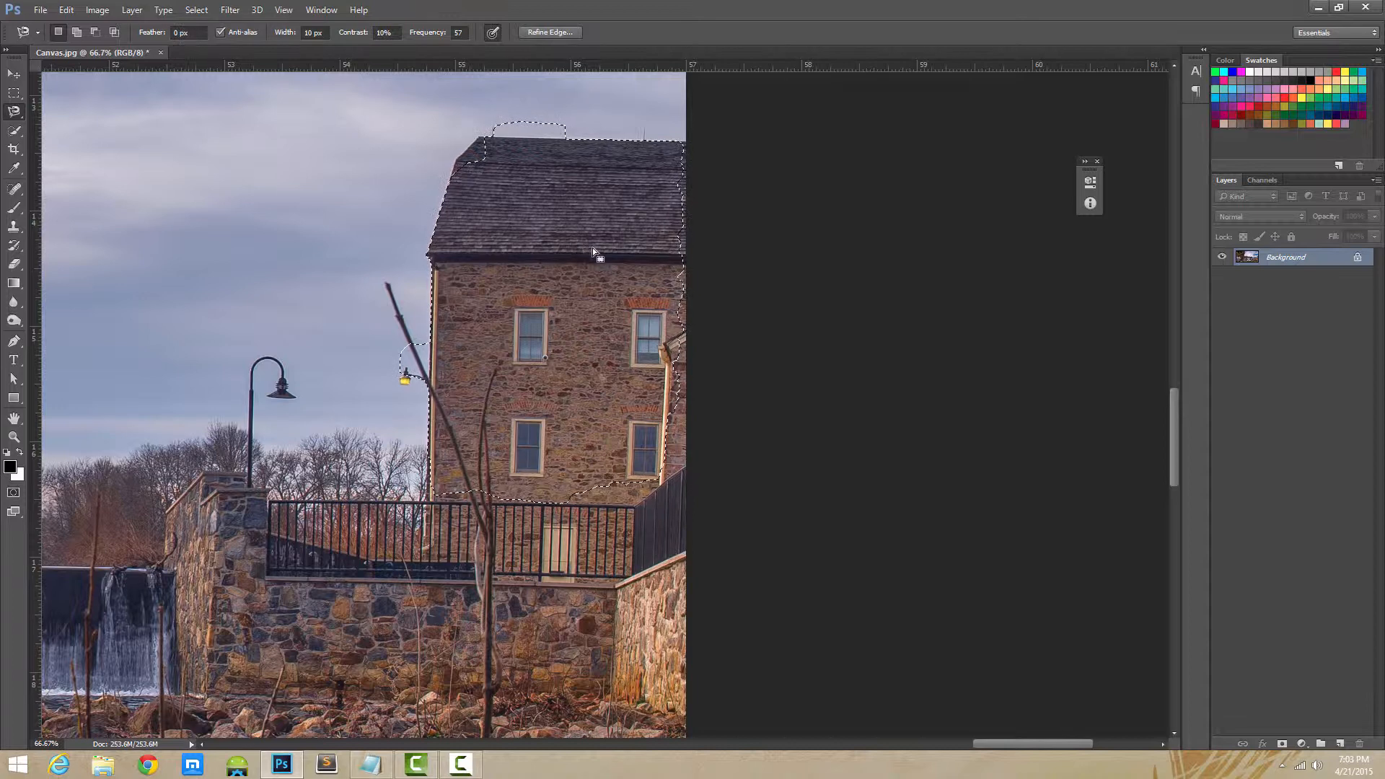
right_click(509, 239)
left_click(590, 355)
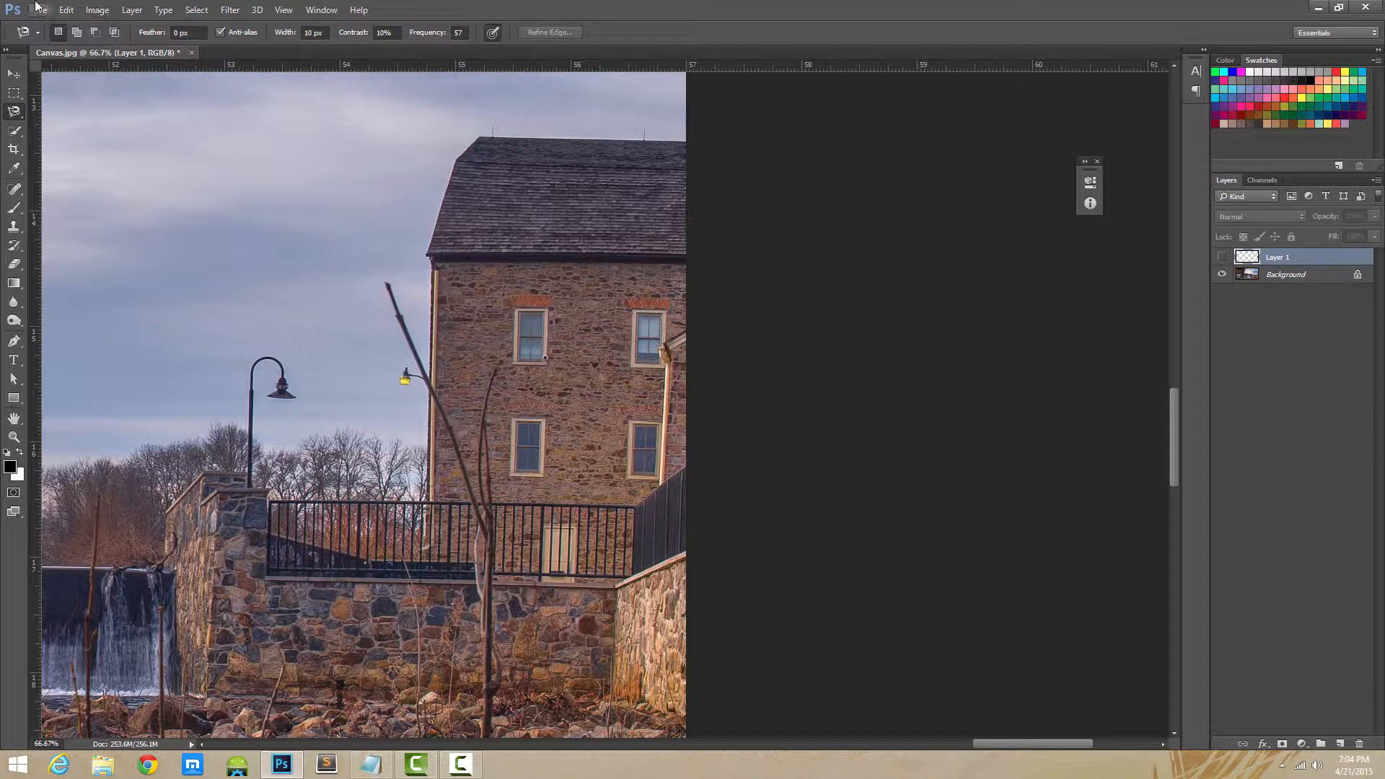
Step: Outline the building again with a 60 px feather, copy it to a new layer and hide that layer
left_click(182, 33)
type("60 px")
key("Return")
left_click(425, 490)
left_click(433, 496)
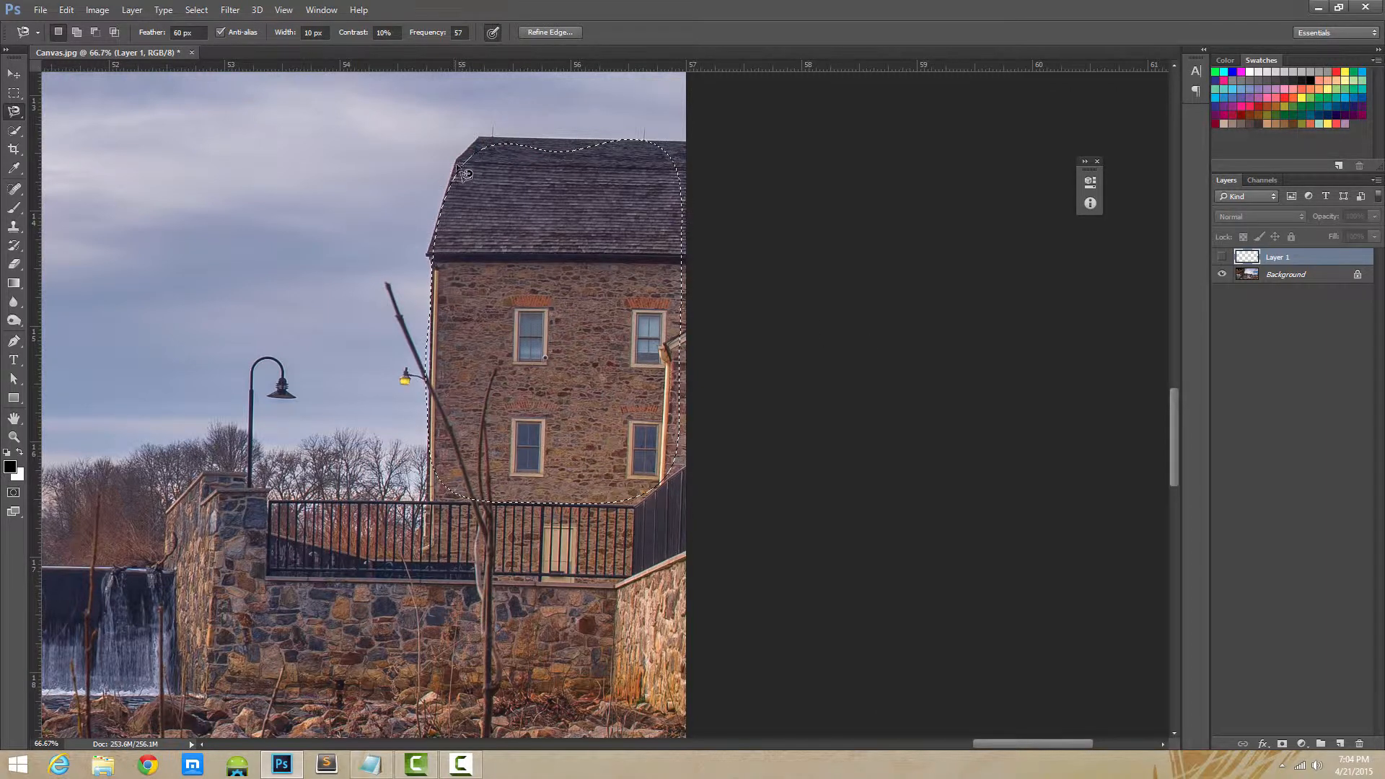
right_click(692, 485)
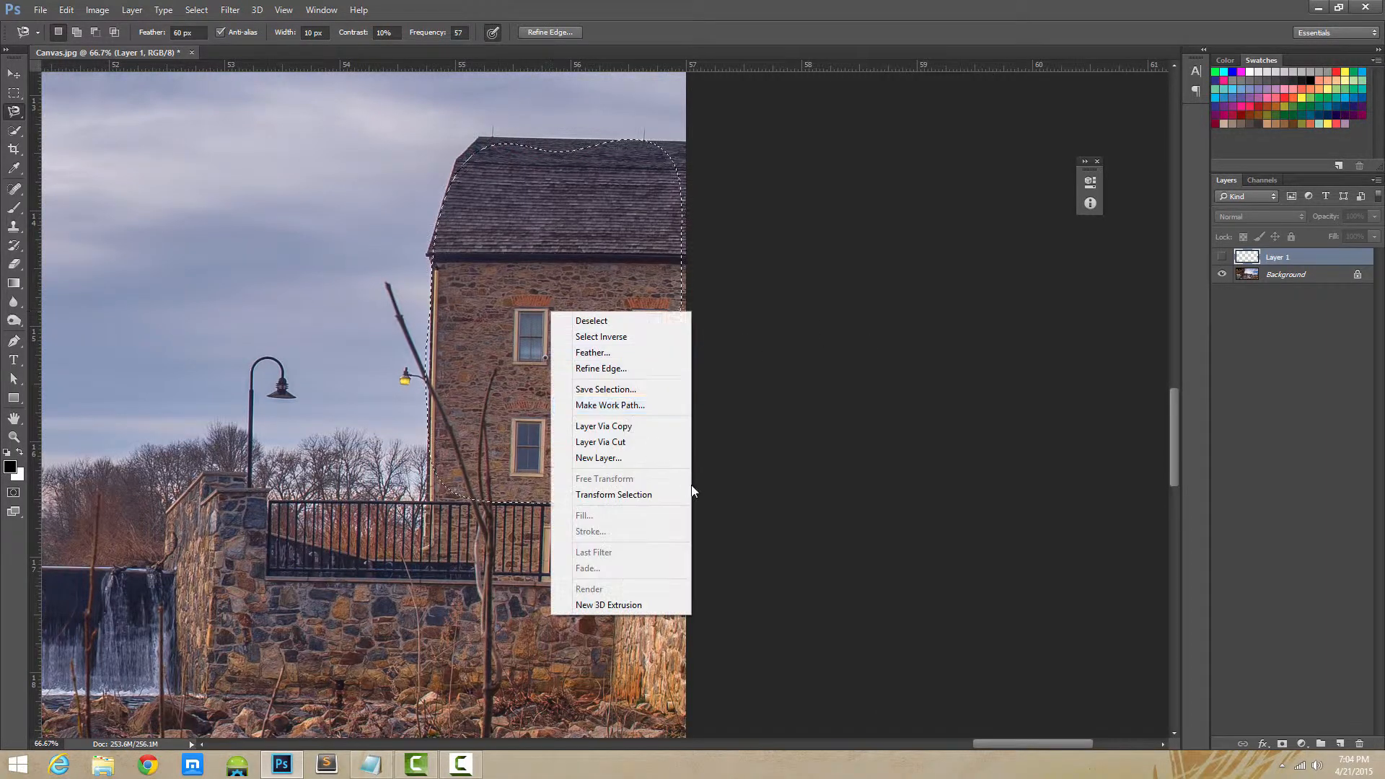
left_click(619, 428)
left_click(1222, 258)
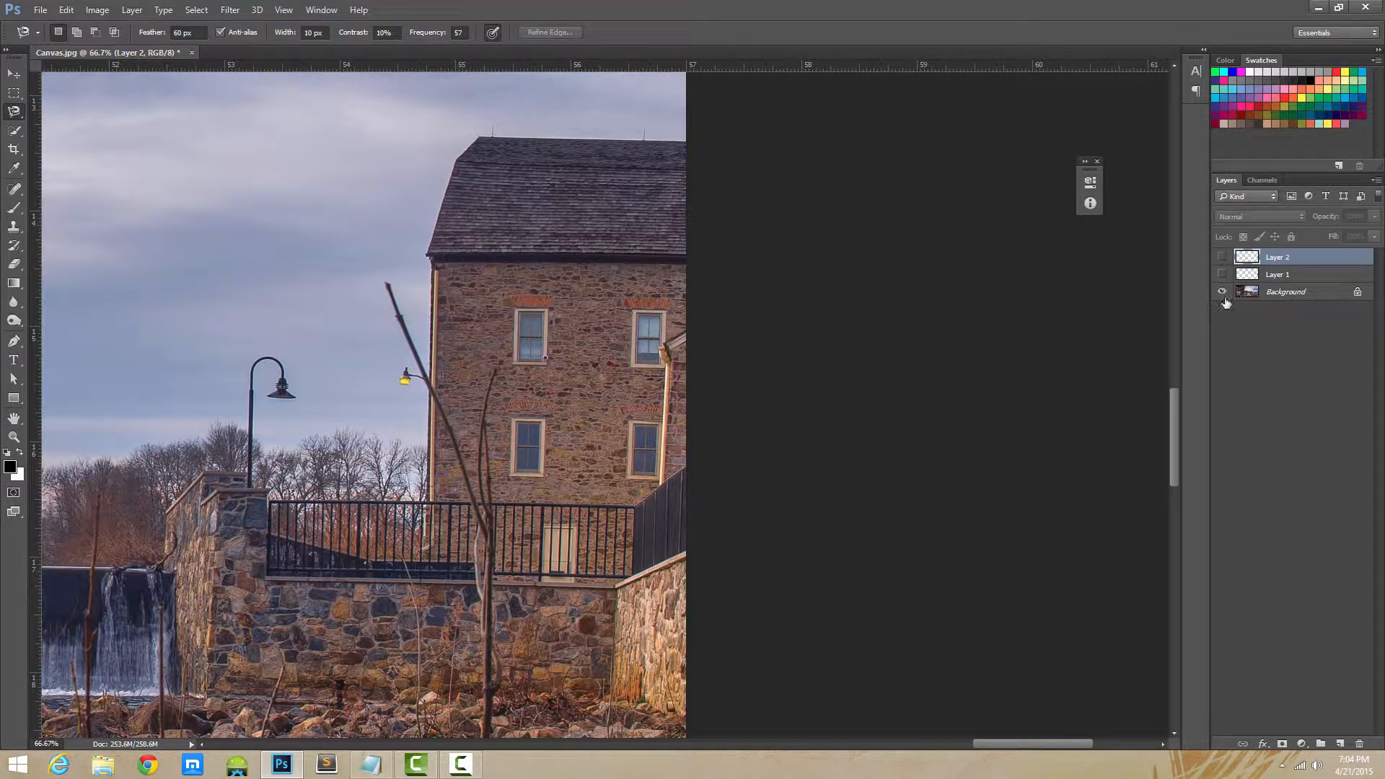
Step: Compare the hard-edged and feathered building copies one at a time with the Background layer hidden
left_click(1222, 292)
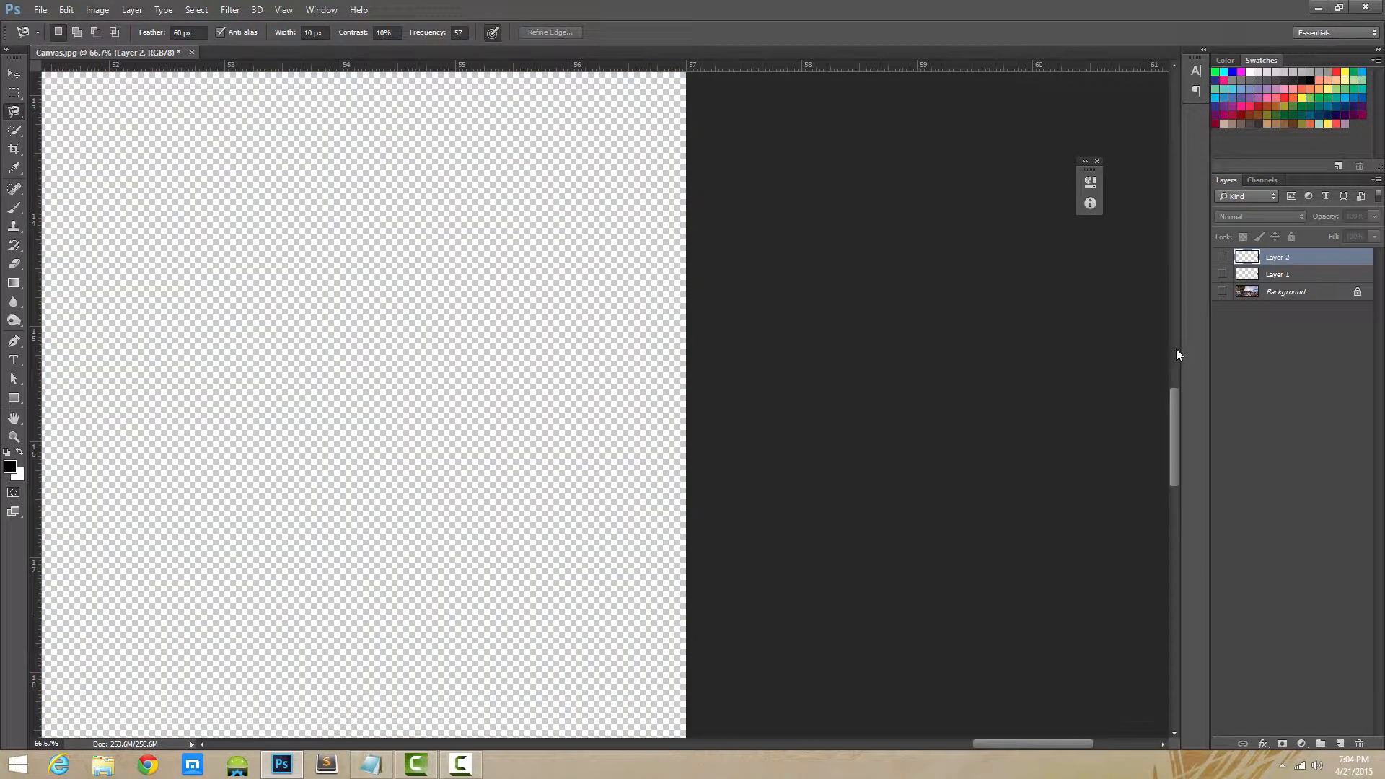
left_click(1222, 275)
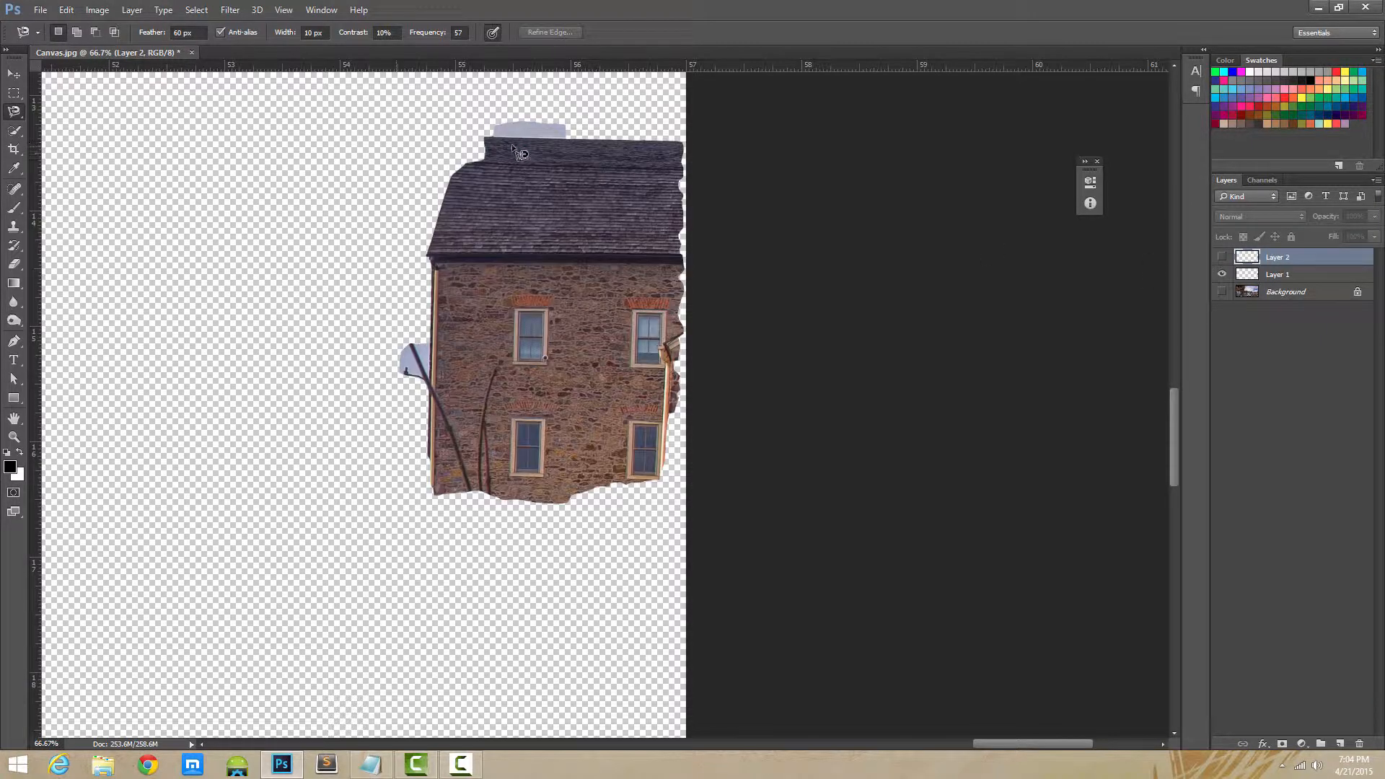
left_click(1222, 275)
left_click(1221, 258)
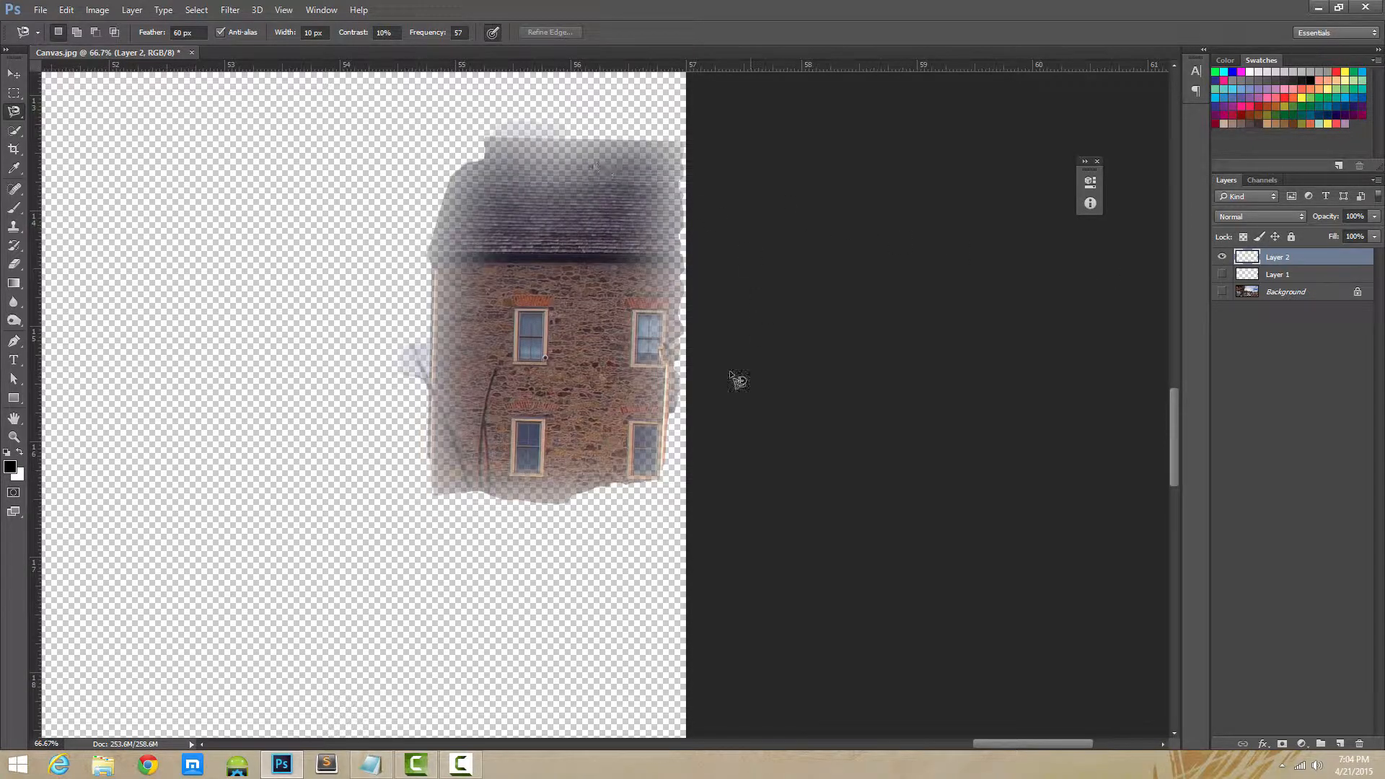
left_click(1222, 257)
left_click(1221, 291)
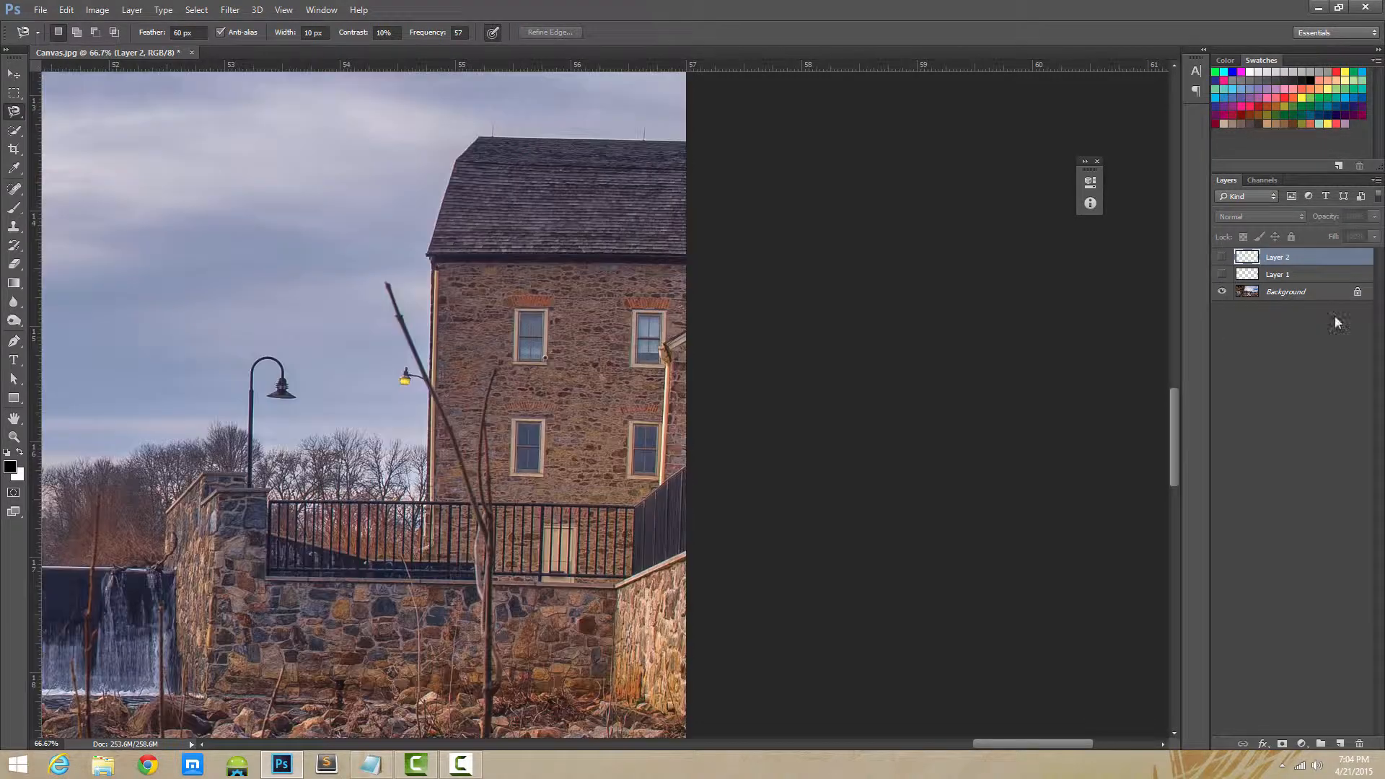
Step: Delete both copied building layers and reset the Magnetic Lasso feather to 0 px
left_click(1295, 277, "shift")
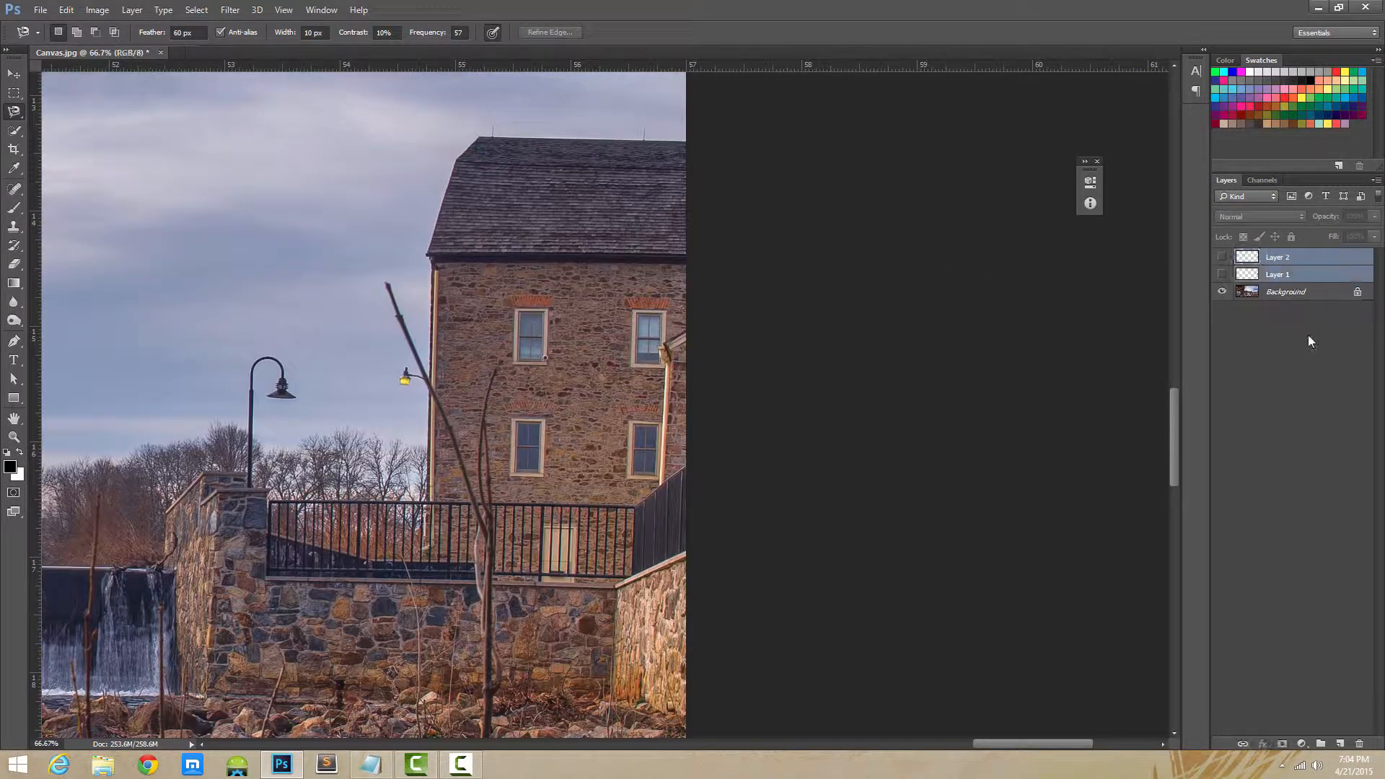
left_click_drag(1308, 265, 1359, 744)
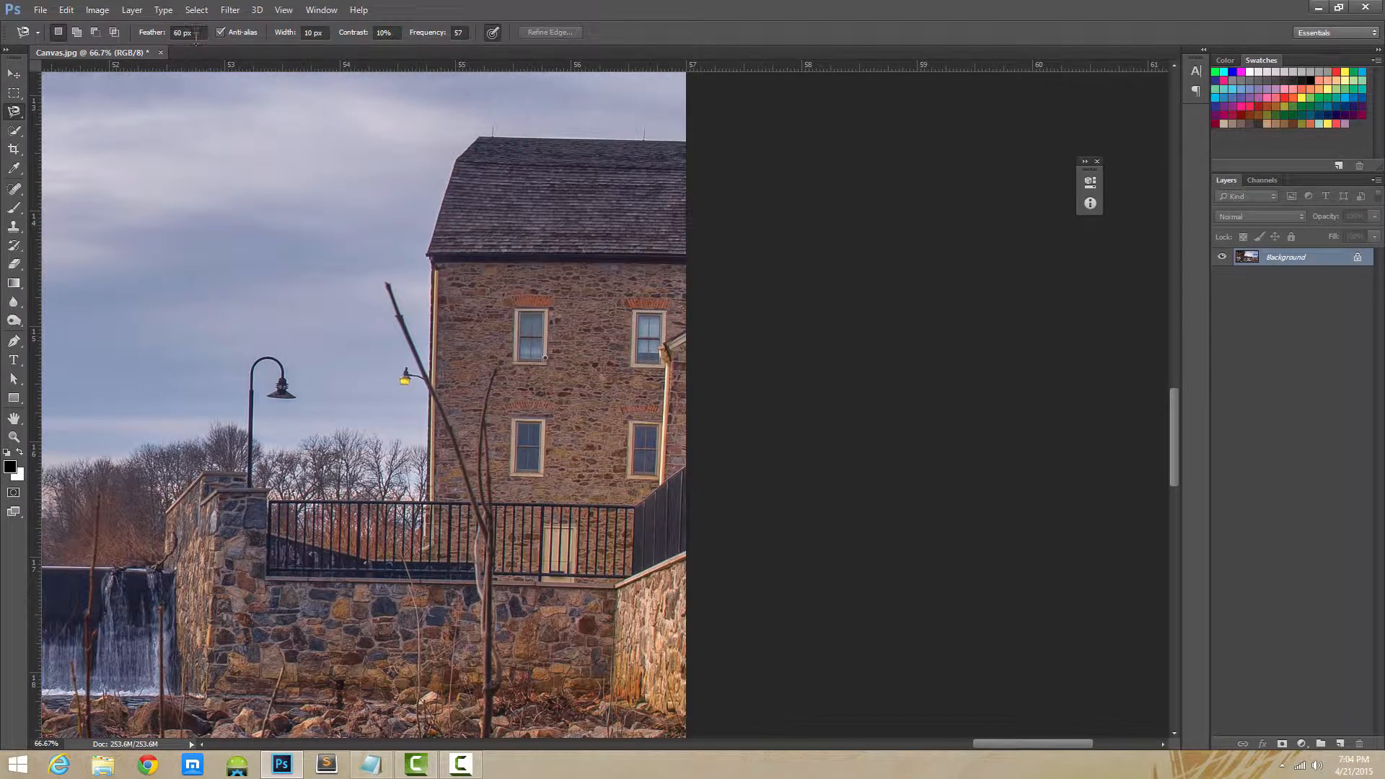
left_click(182, 32)
key("Return")
Step: Outline the stone building together with its yellow wall lamp using the Magnetic Lasso, and deselect it
left_click(403, 432)
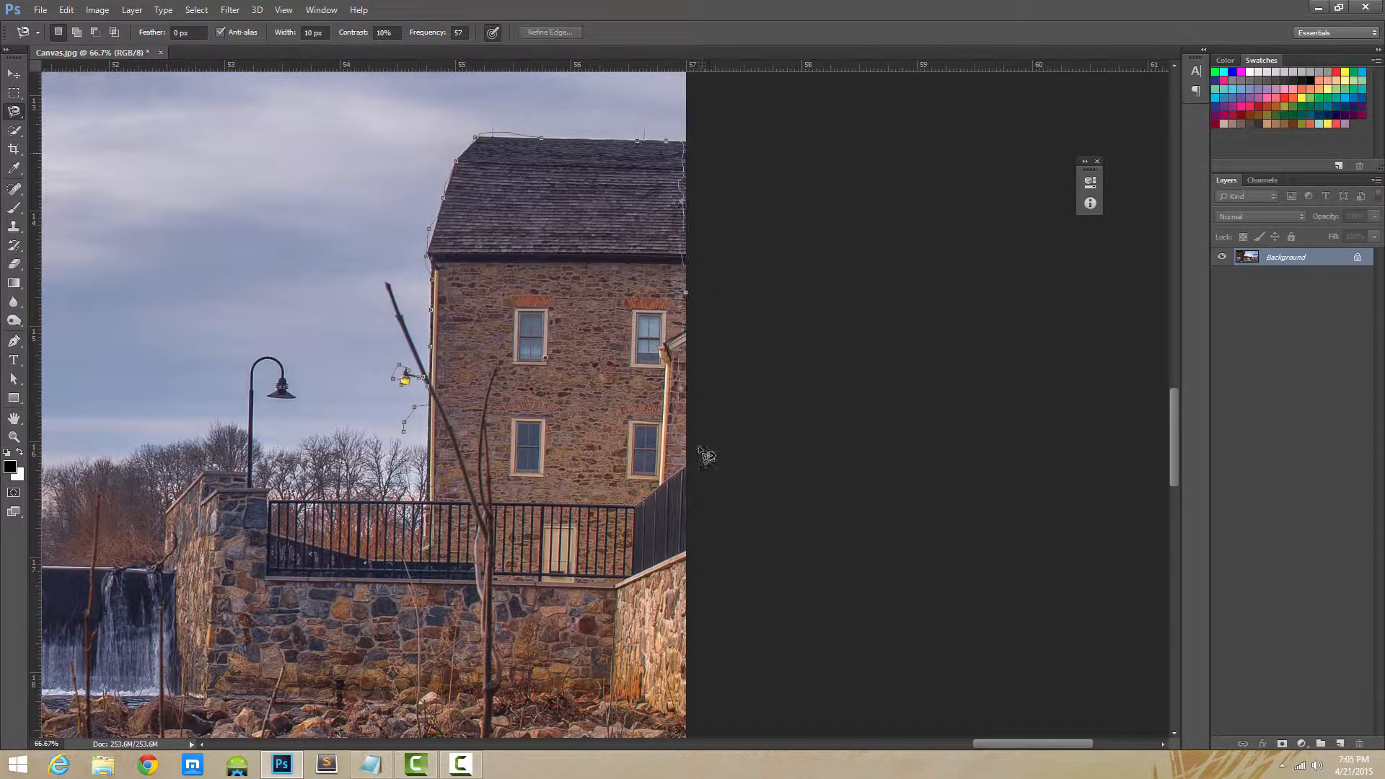
left_click(404, 432)
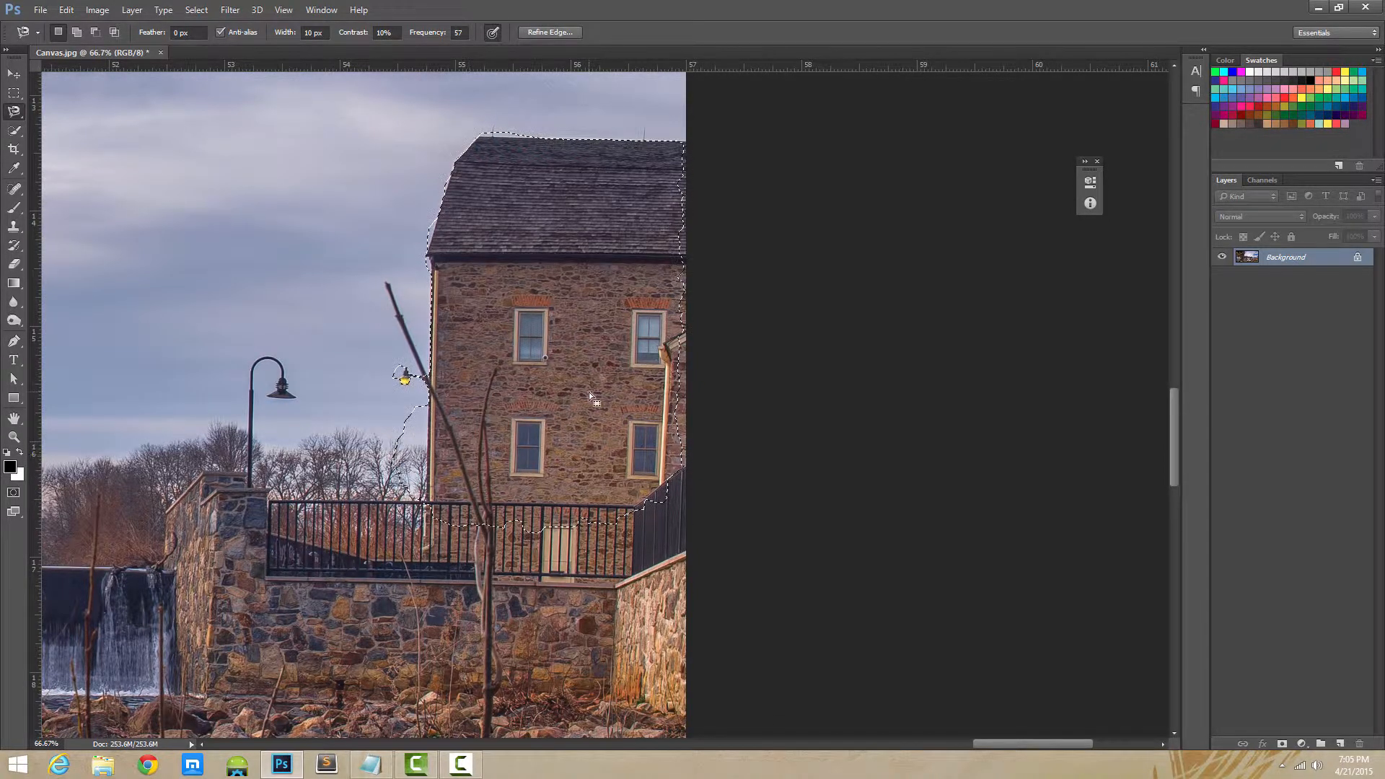
key("ctrl+d")
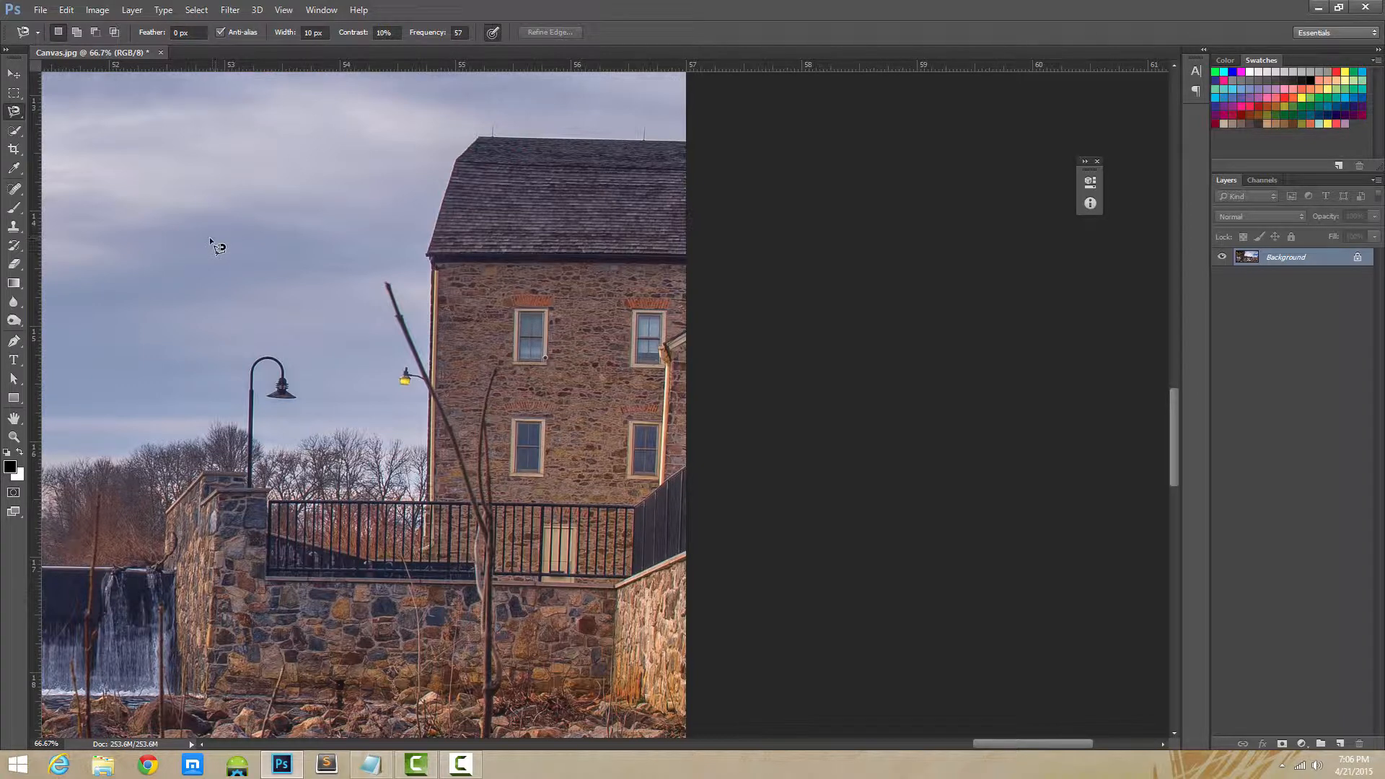
Step: Select the bright clouds with the Magic Wand tool at a tolerance of 60
left_click(14, 133)
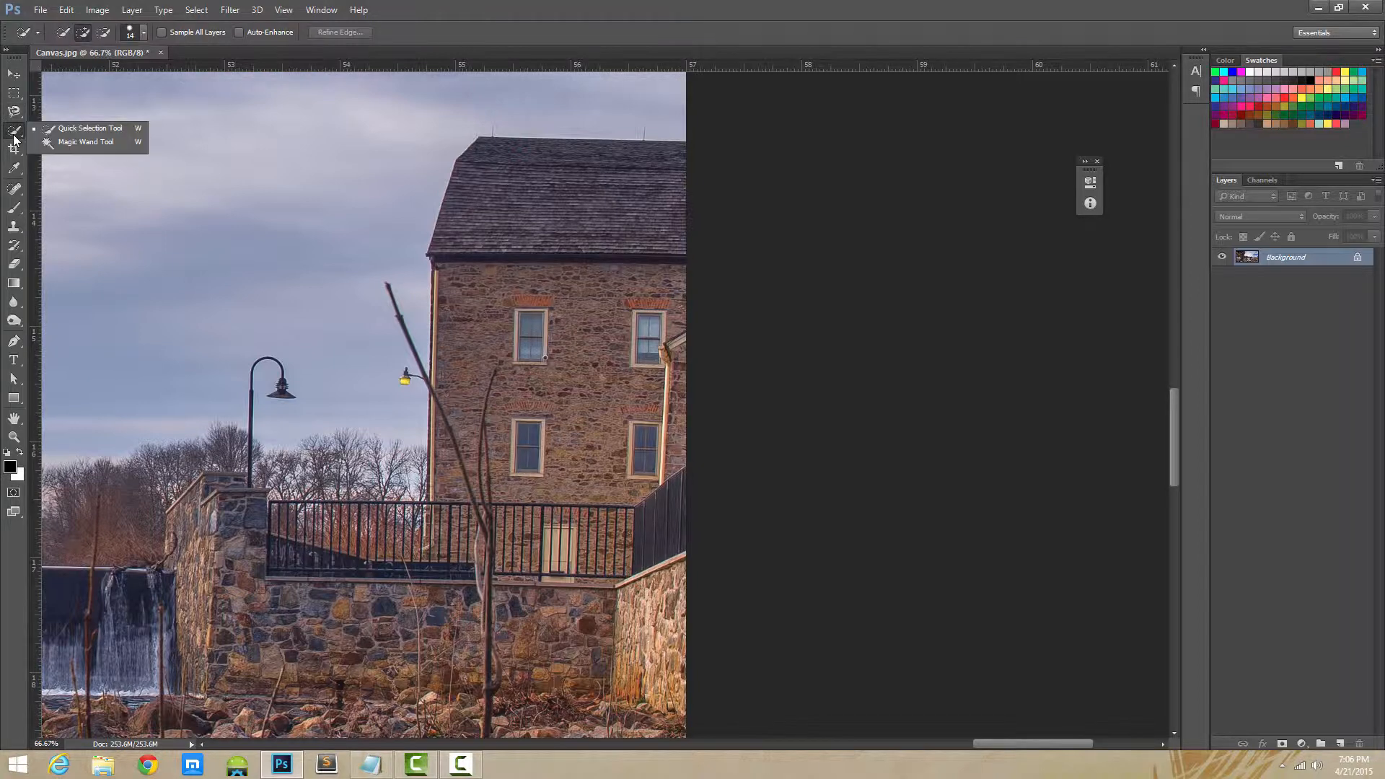
left_click(73, 144)
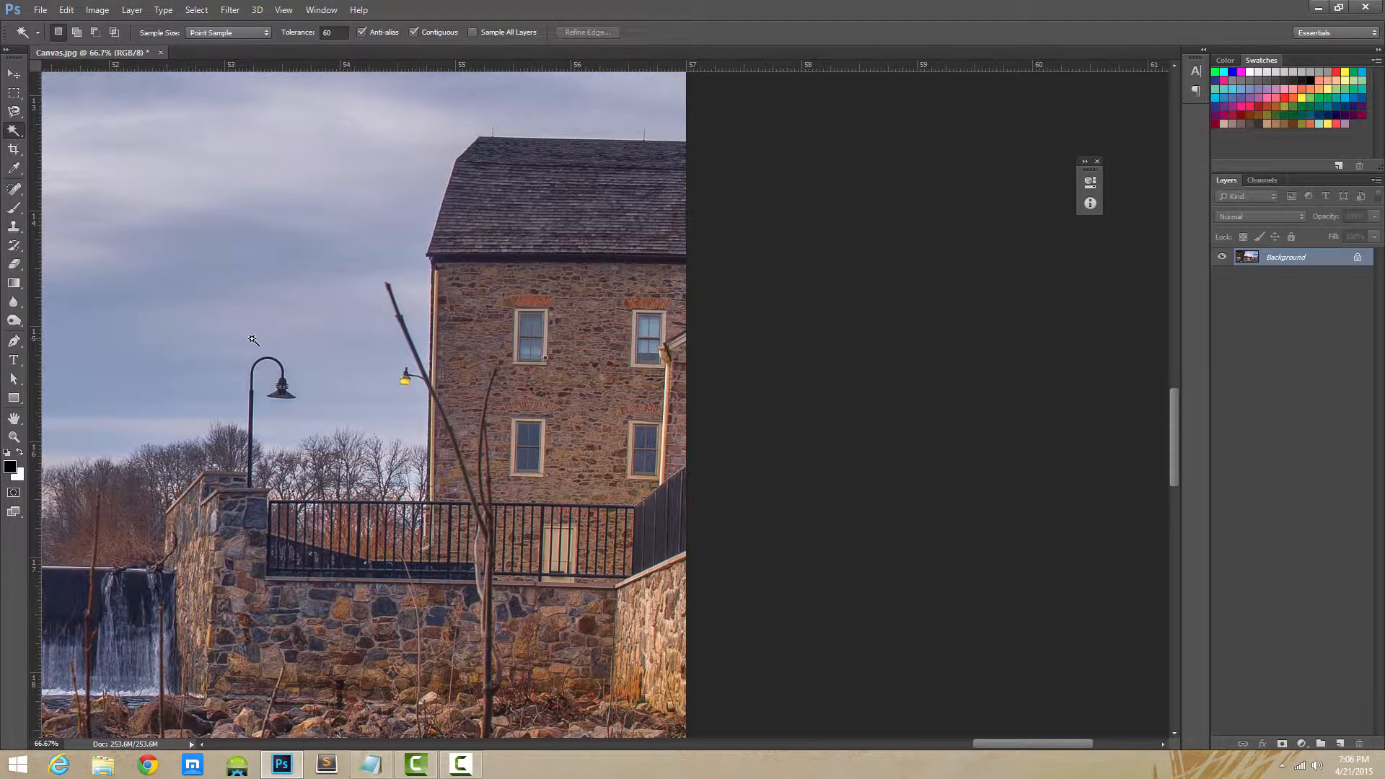
left_click_drag(122, 248, 399, 315)
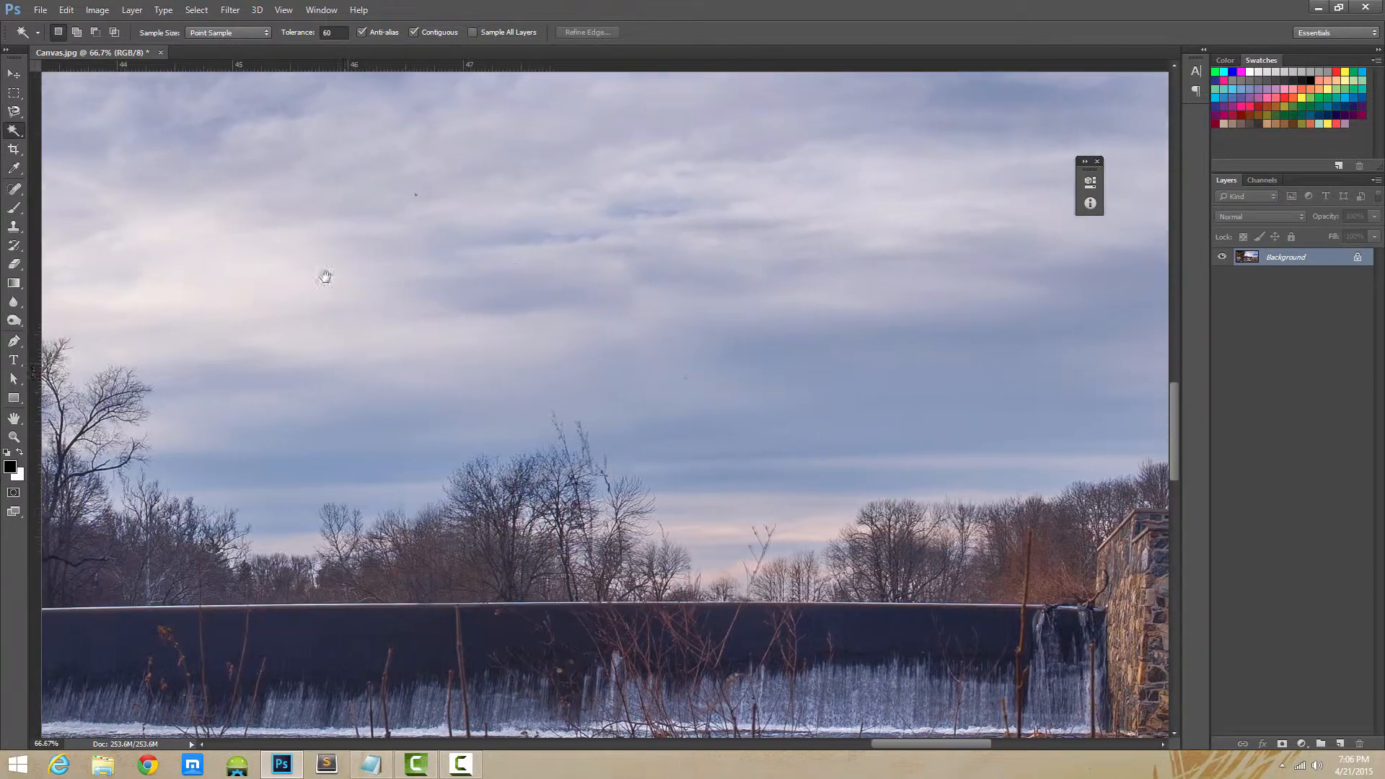
left_click_drag(326, 277, 532, 303)
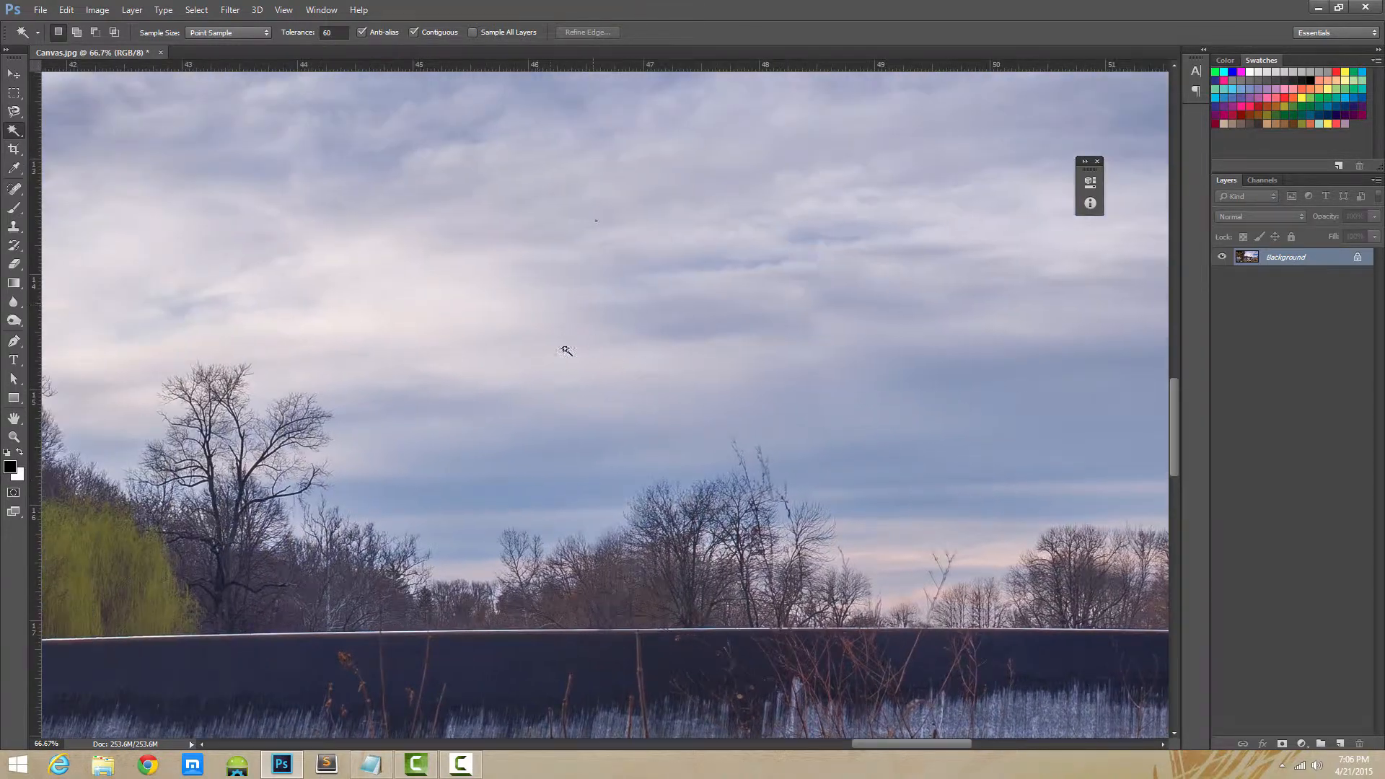
left_click_drag(381, 320, 510, 303)
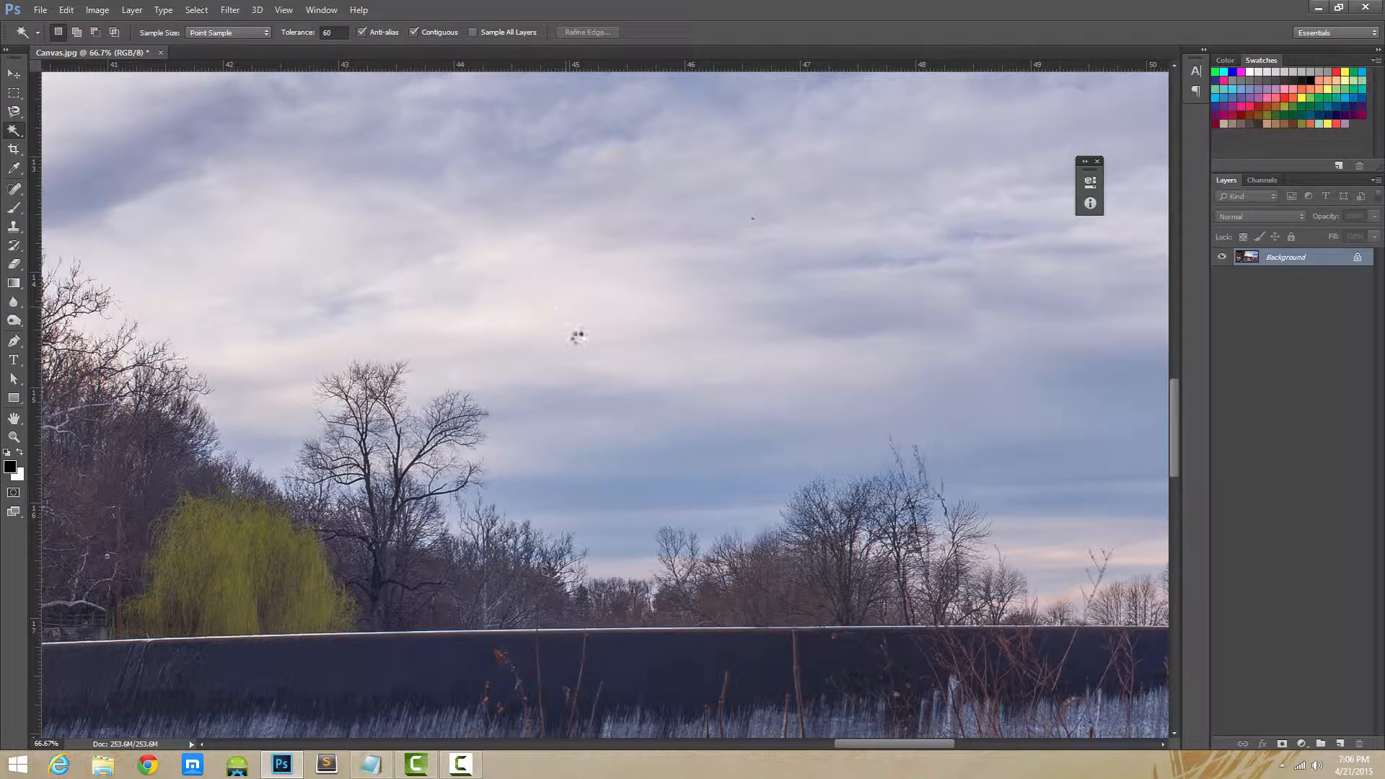
left_click_drag(401, 294, 619, 346)
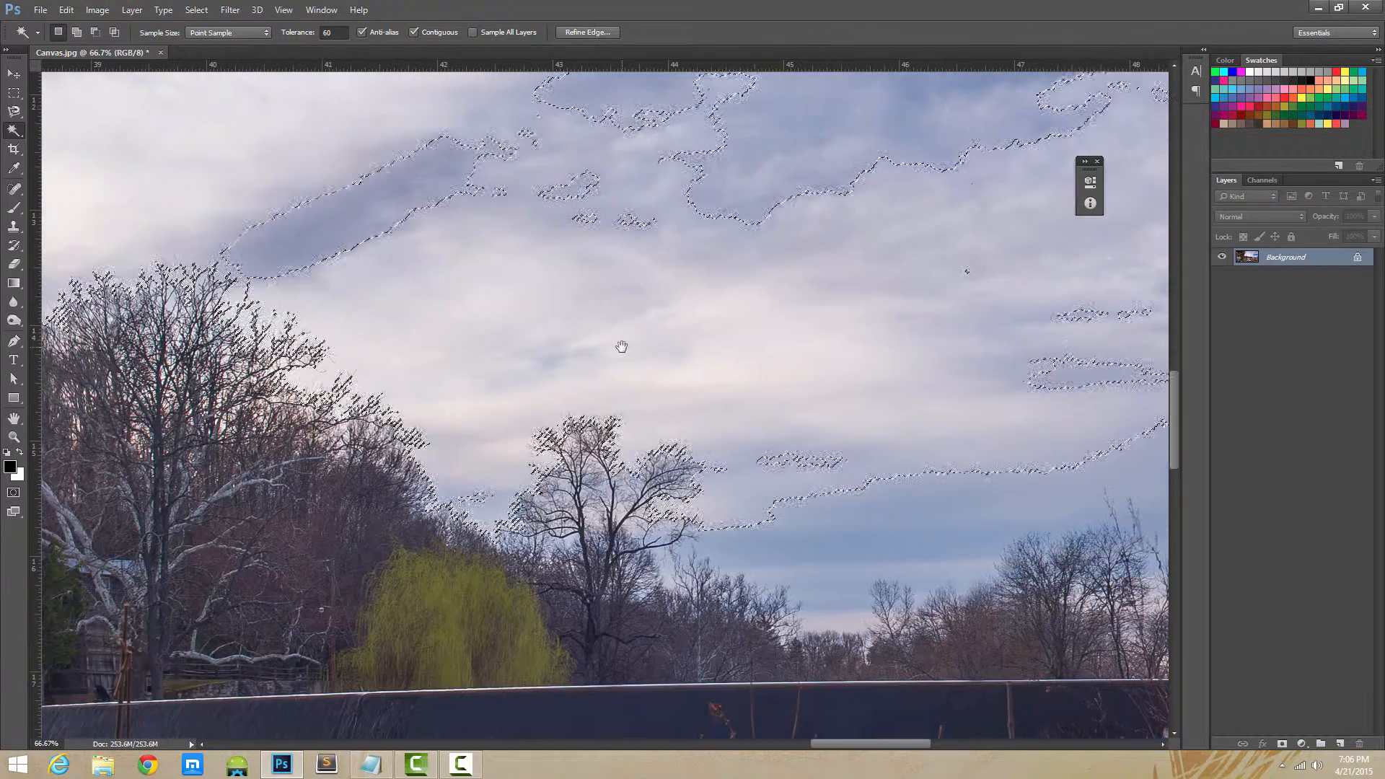
key("ctrl+minus")
key("ctrl+minus")
key("ctrl+minus")
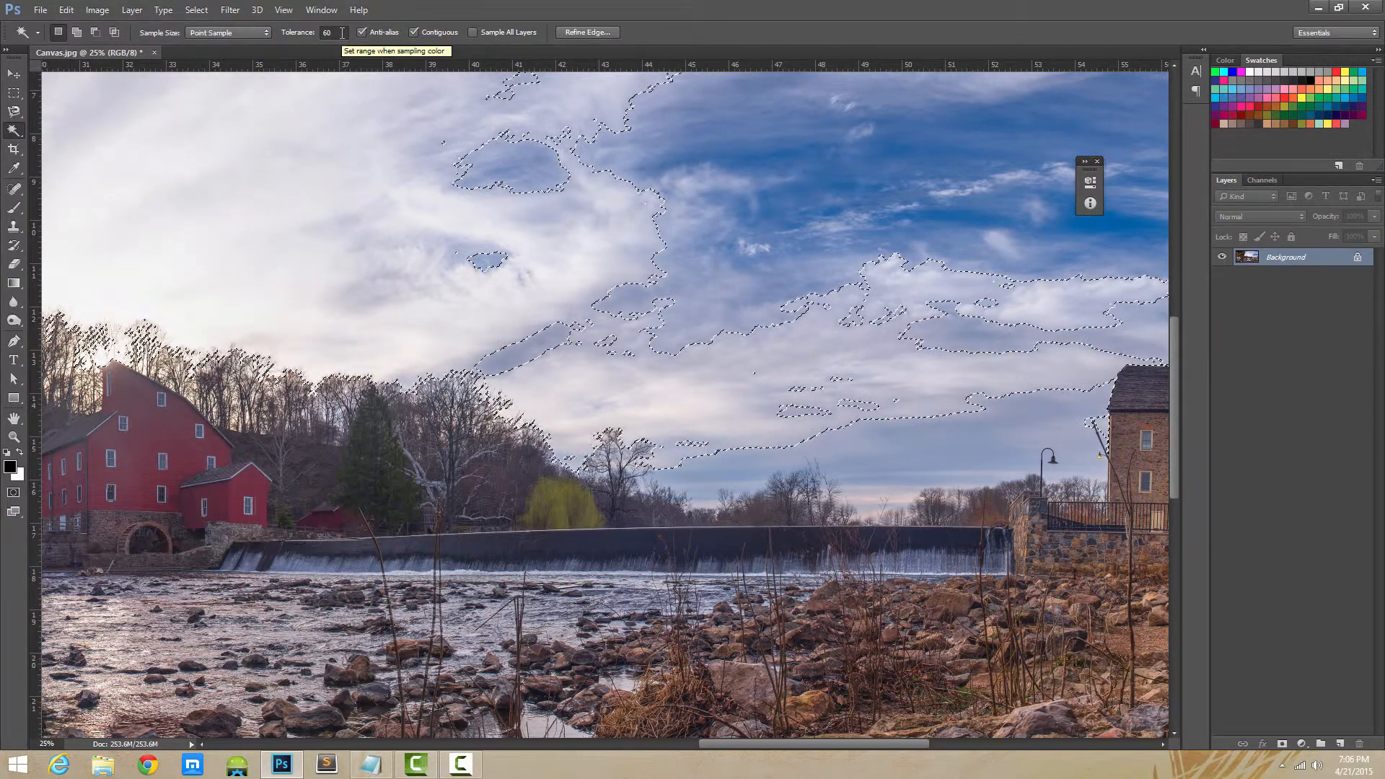
Step: Set the Magic Wand tolerance to 0 and clear the cloud selection
left_click_drag(342, 33, 295, 33)
type("0")
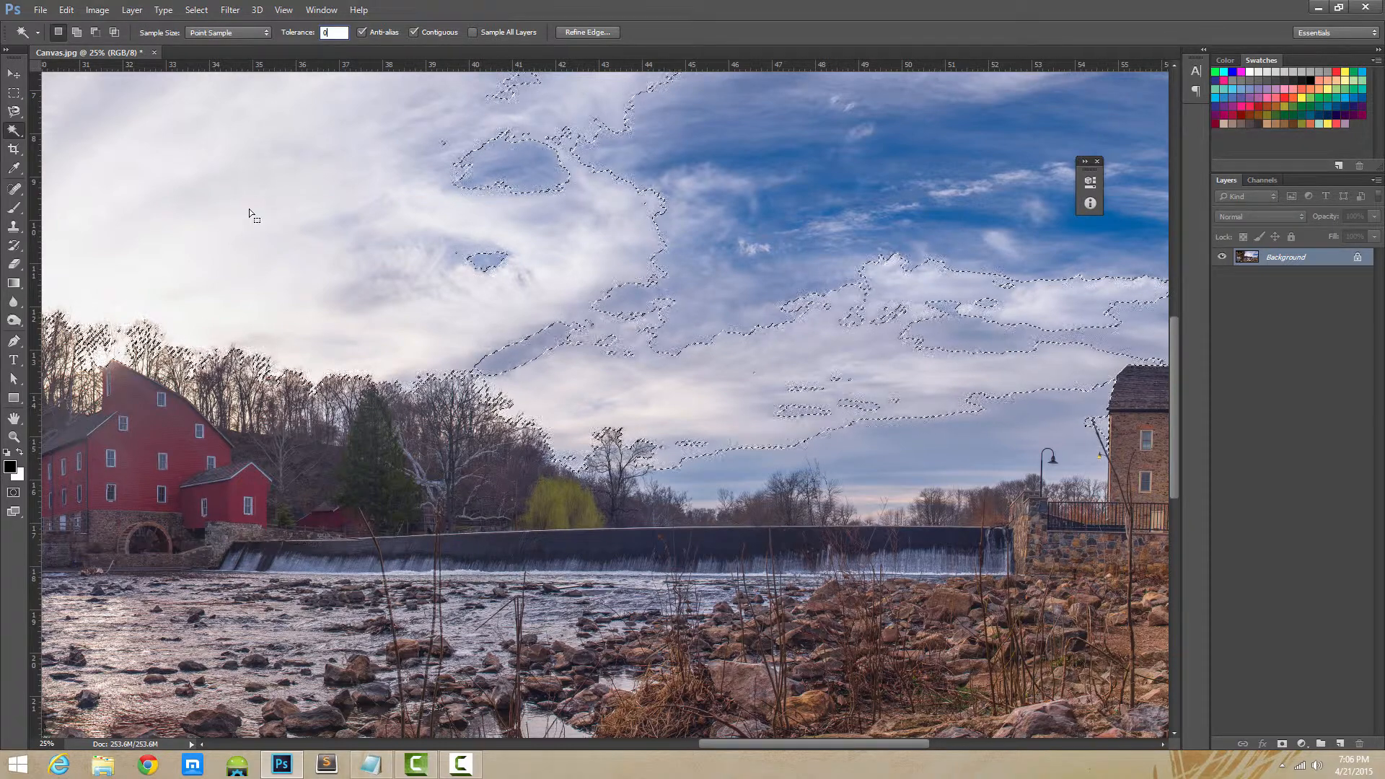
key("ctrl+d")
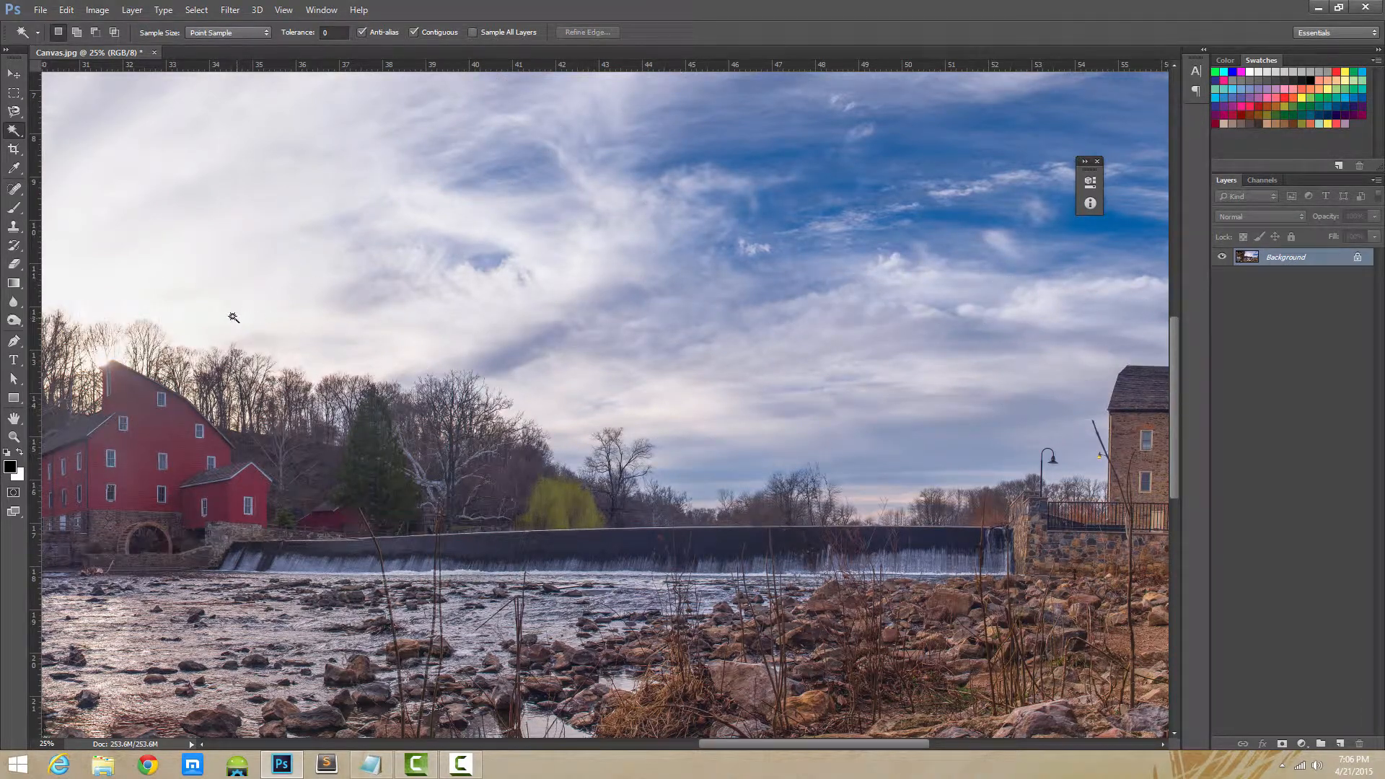
Step: Sample the sky above the treeline at tolerance 0, deselect it, and sample the clouds with Contiguous turned off
left_click(236, 318)
key("ctrl+d")
left_click(418, 339)
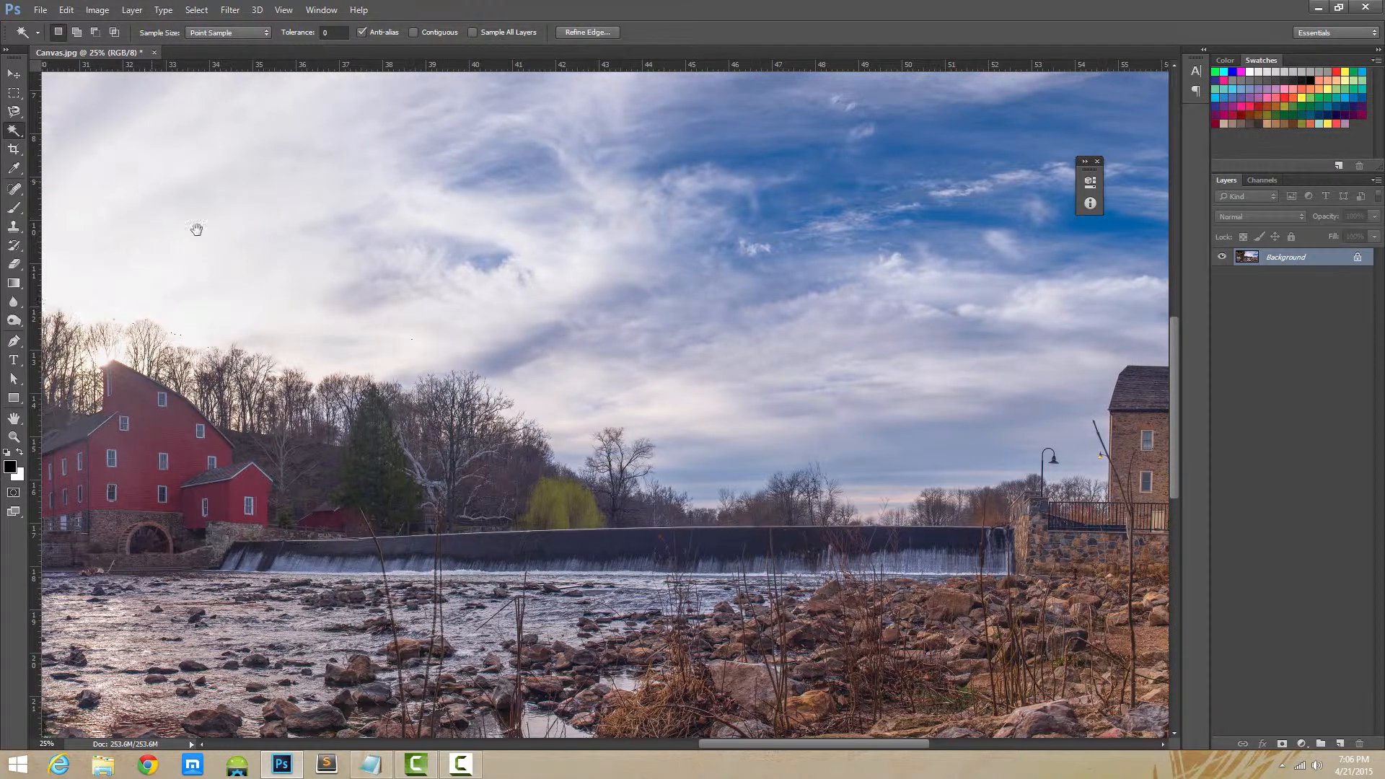
Step: Clear the current selection, sample the bright sky above the treeline at tolerance 5 with Contiguous on, and deselect it
left_click_drag(195, 225, 356, 371)
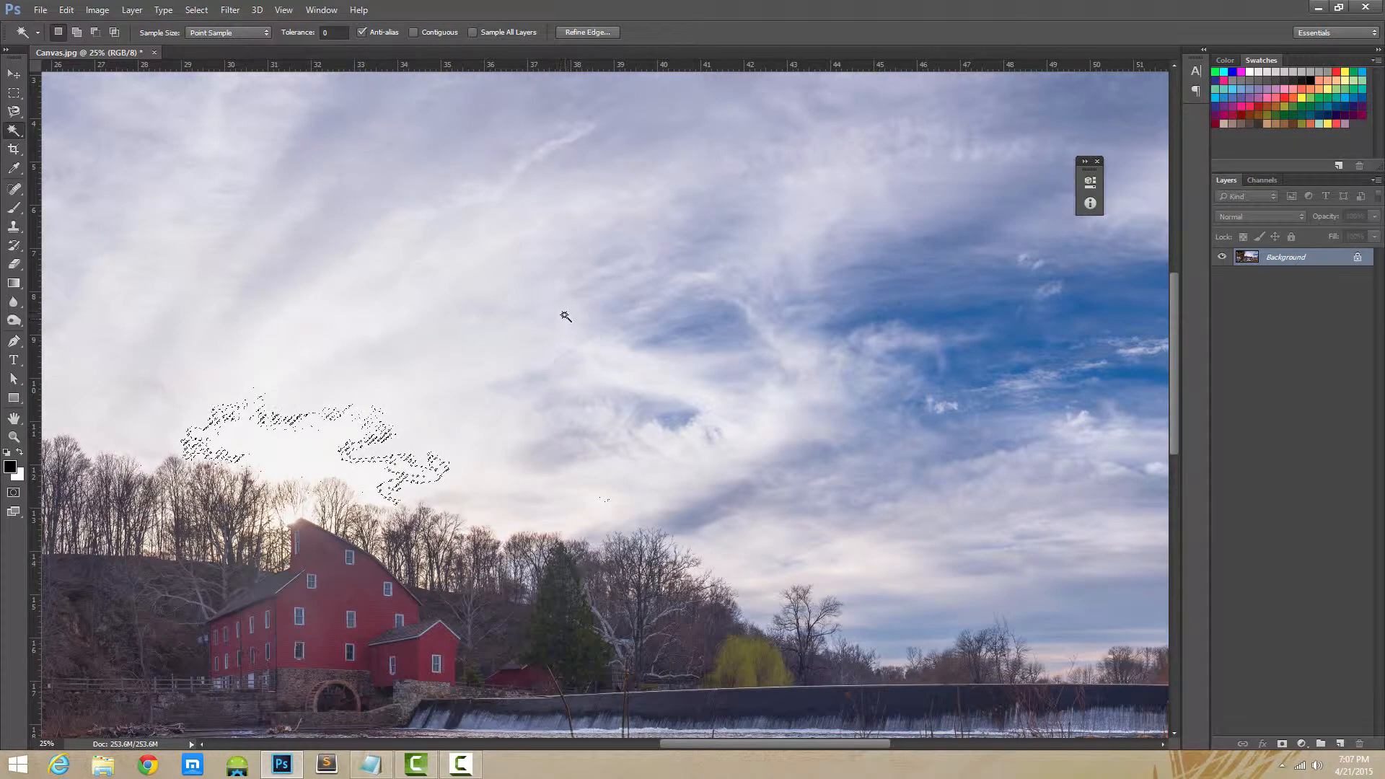
key("ctrl+d")
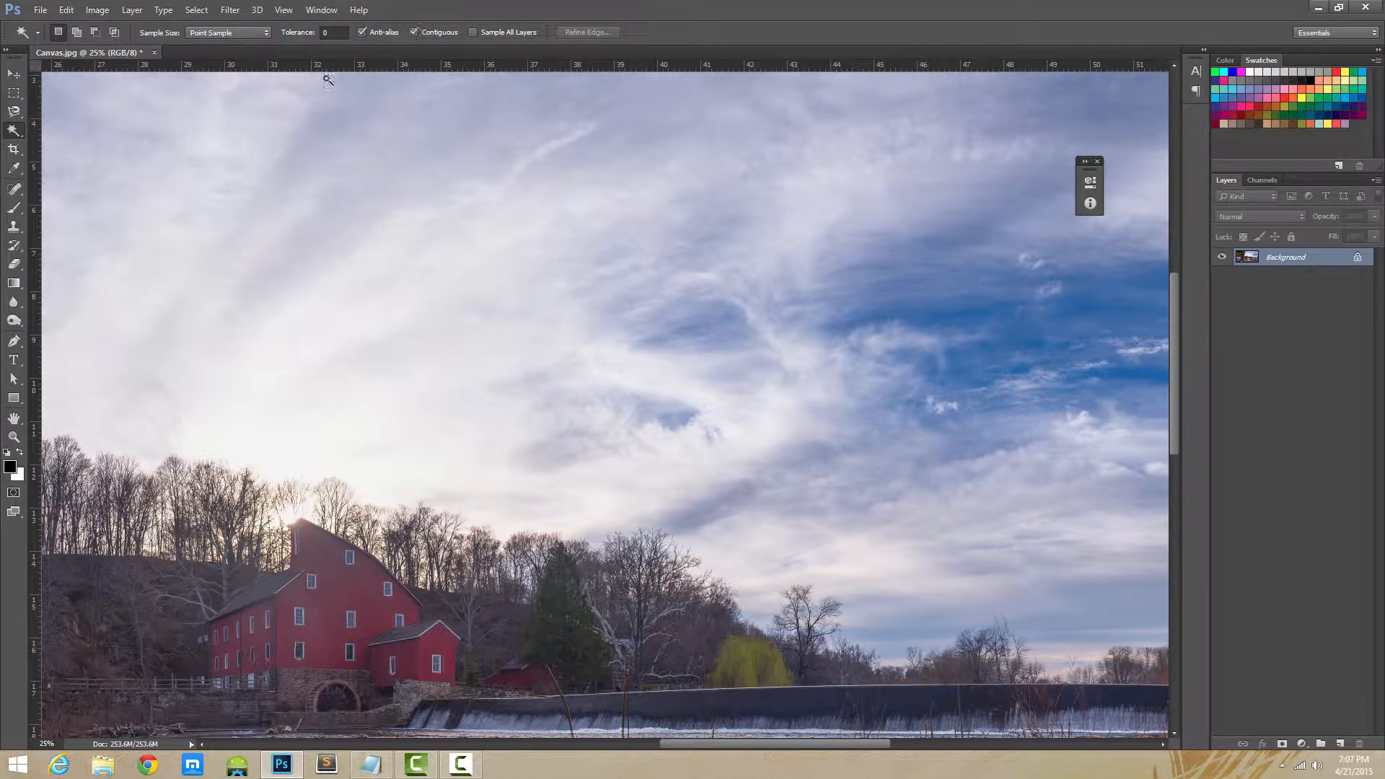
left_click(334, 32)
type("5")
left_click(411, 466)
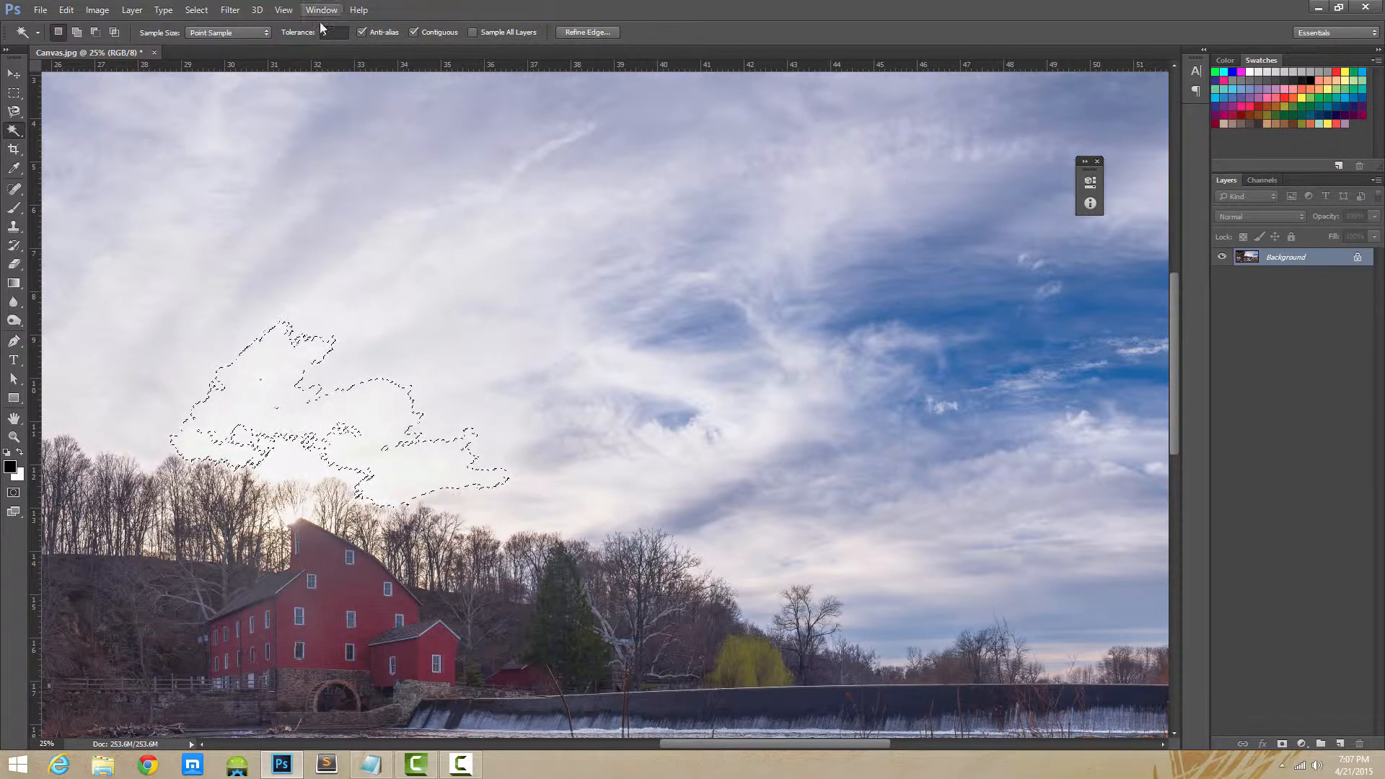
key("ctrl+d")
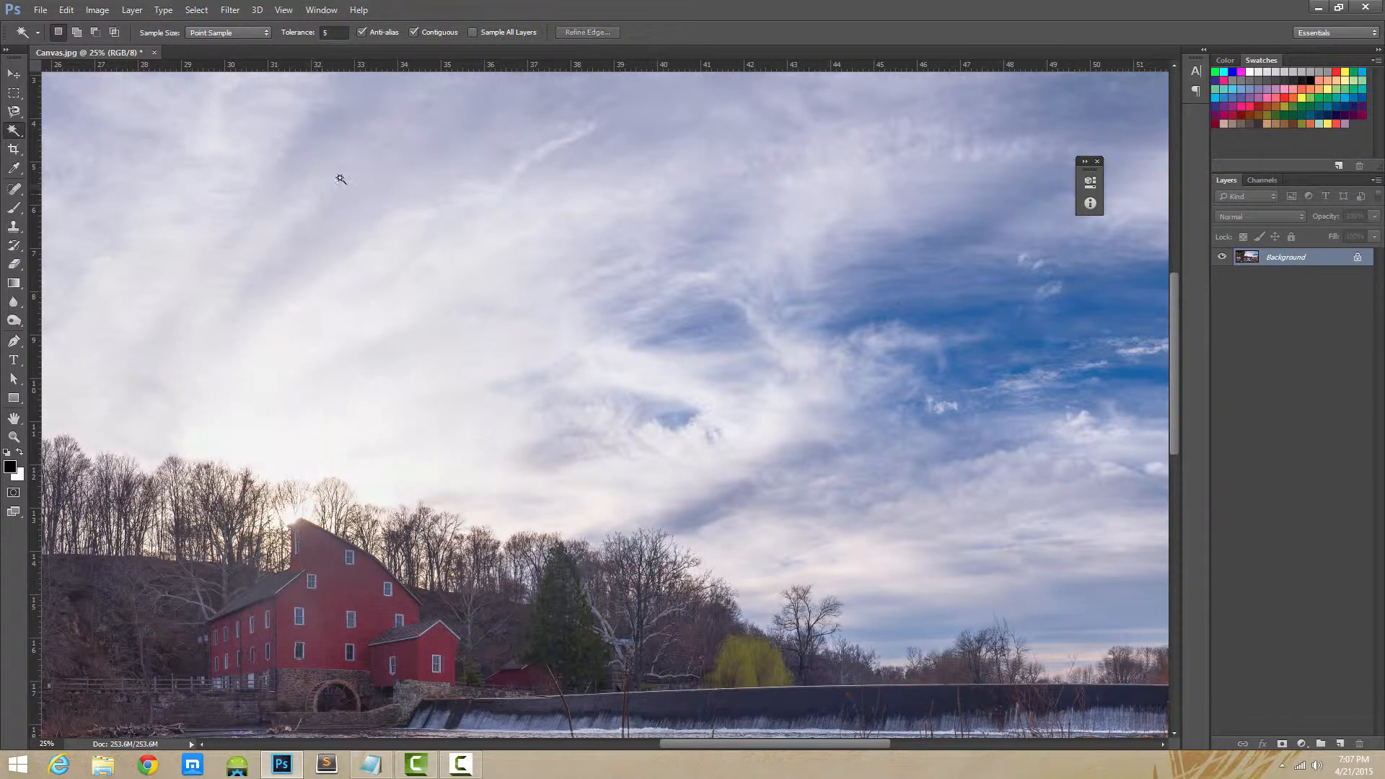
Step: Sample the bright sky above the red mill at tolerance 5 with Contiguous turned off, and deselect it
left_click(413, 32)
left_click(347, 376)
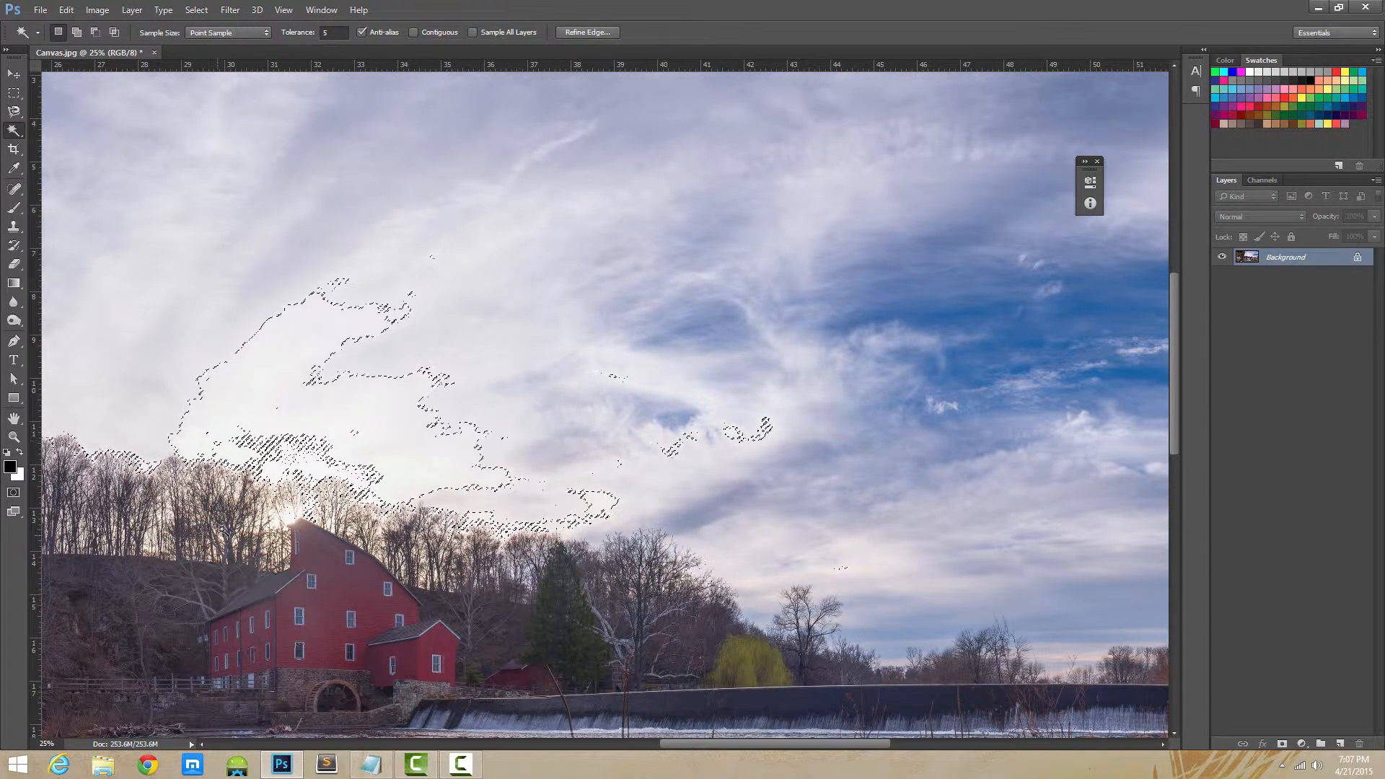
key("ctrl+d")
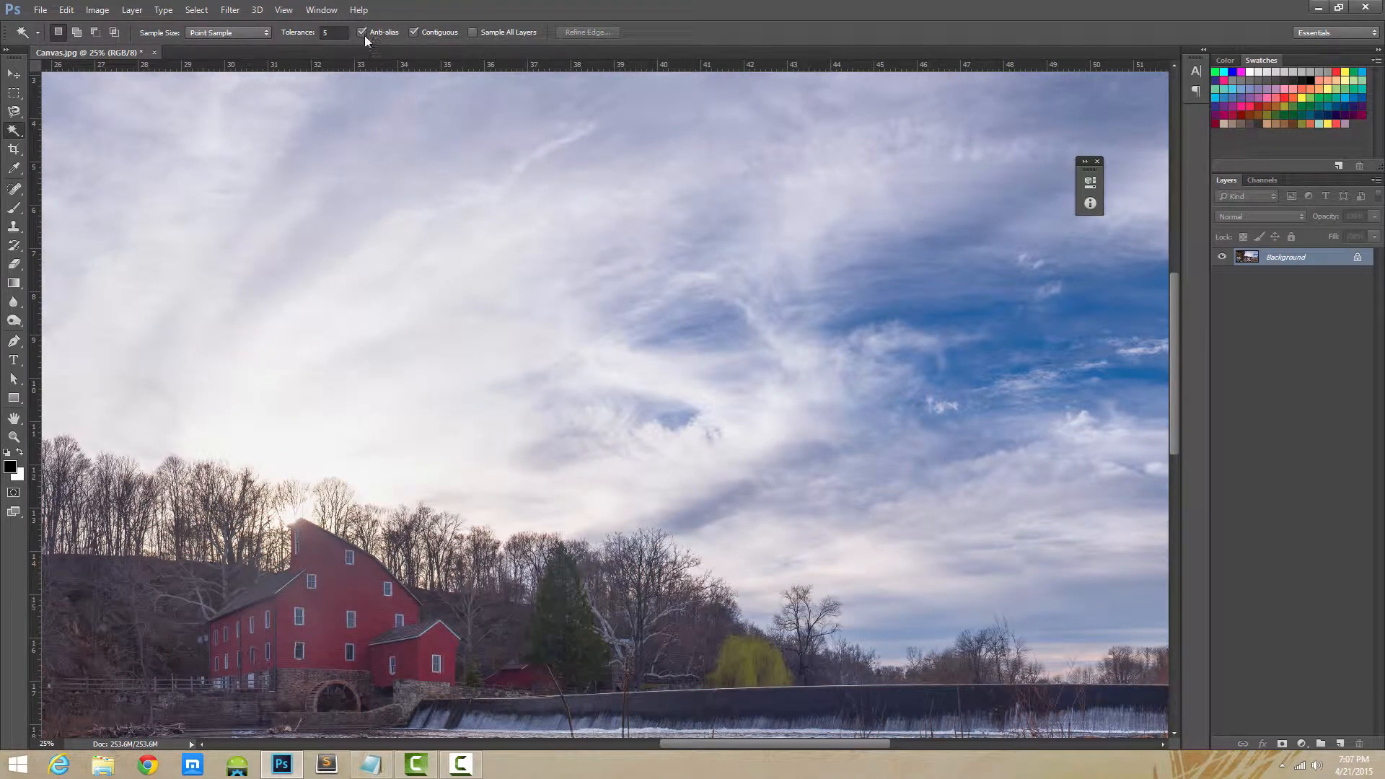
Step: Select the blue sky with the Magic Wand at a tolerance of 80 with Contiguous off
left_click(334, 32)
key("Return")
left_click(1022, 267)
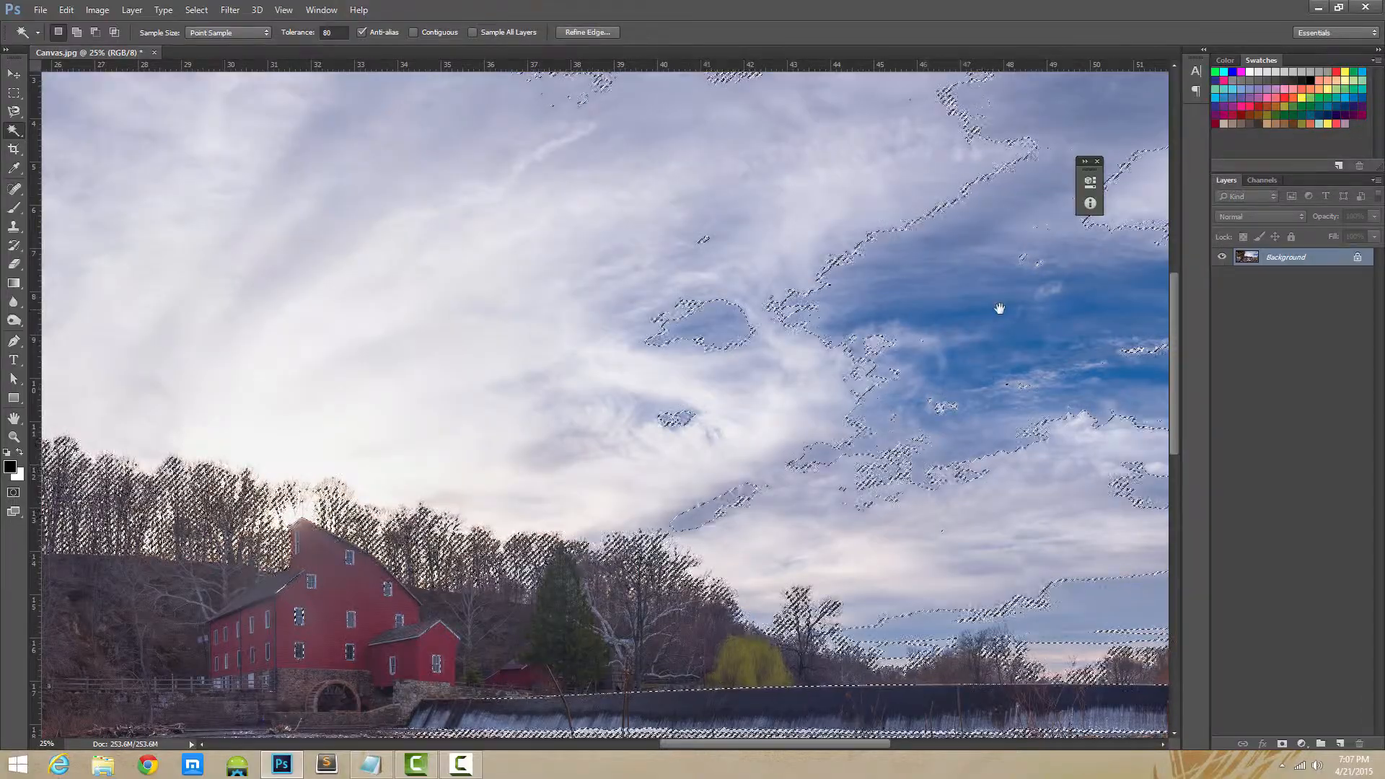
Step: Examine how far the non-contiguous selection spreads across the sky, trees, river and bridge of the whole photo
left_click_drag(998, 306, 868, 157)
left_click_drag(461, 317, 1100, 102)
left_click_drag(511, 126, 651, 84)
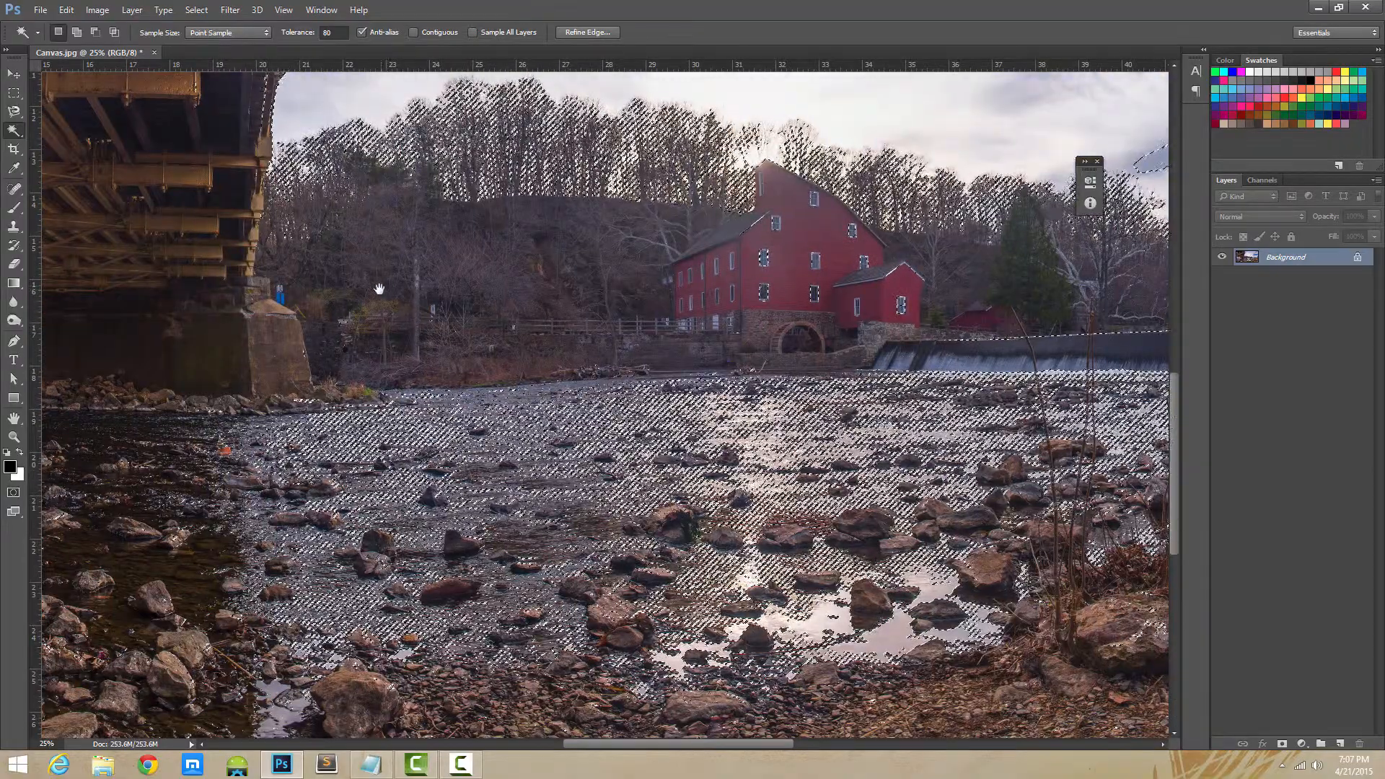
left_click_drag(228, 352, 723, 155)
left_click_drag(461, 337, 638, 383)
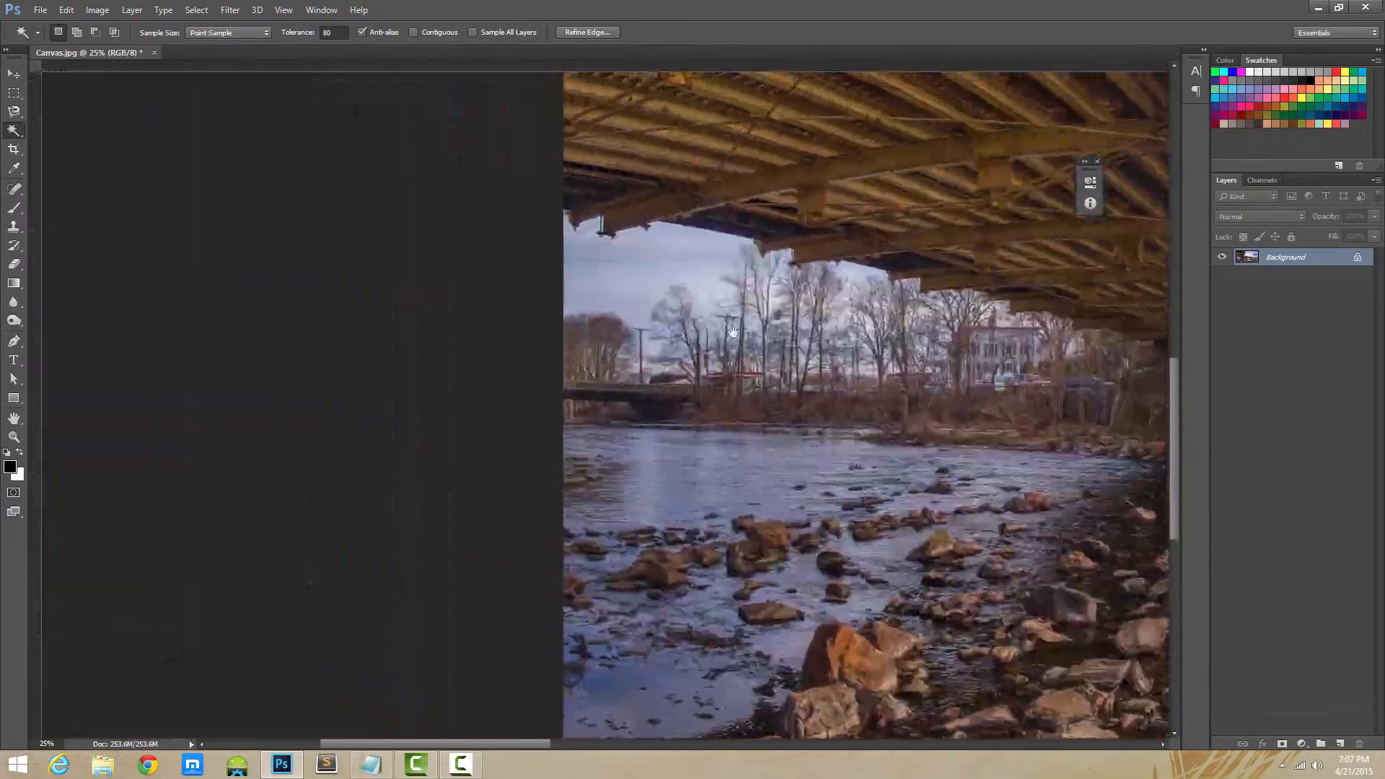
left_click_drag(824, 414, 389, 281)
left_click_drag(924, 390, 601, 365)
left_click_drag(527, 210, 718, 454)
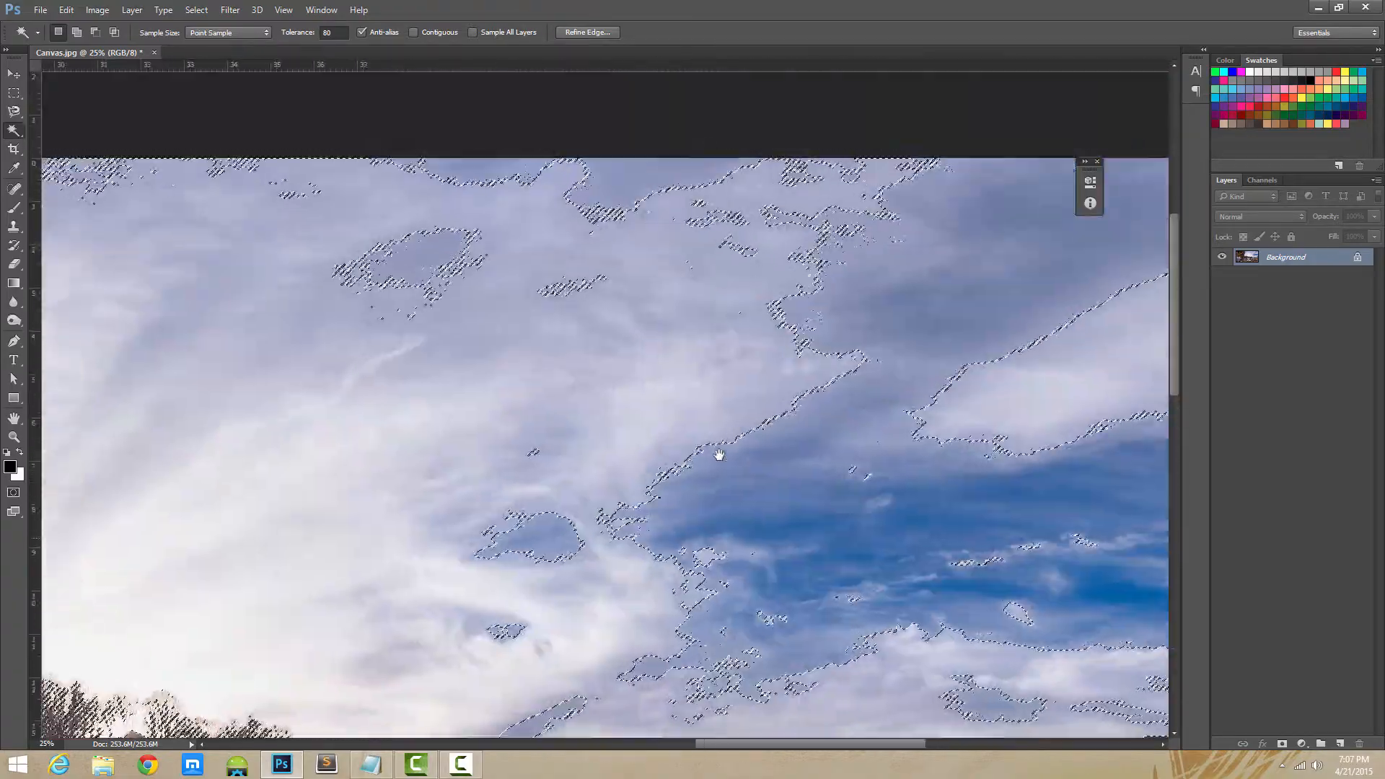
key("ctrl+minus")
key("ctrl+minus")
key("ctrl+minus")
key("ctrl+minus")
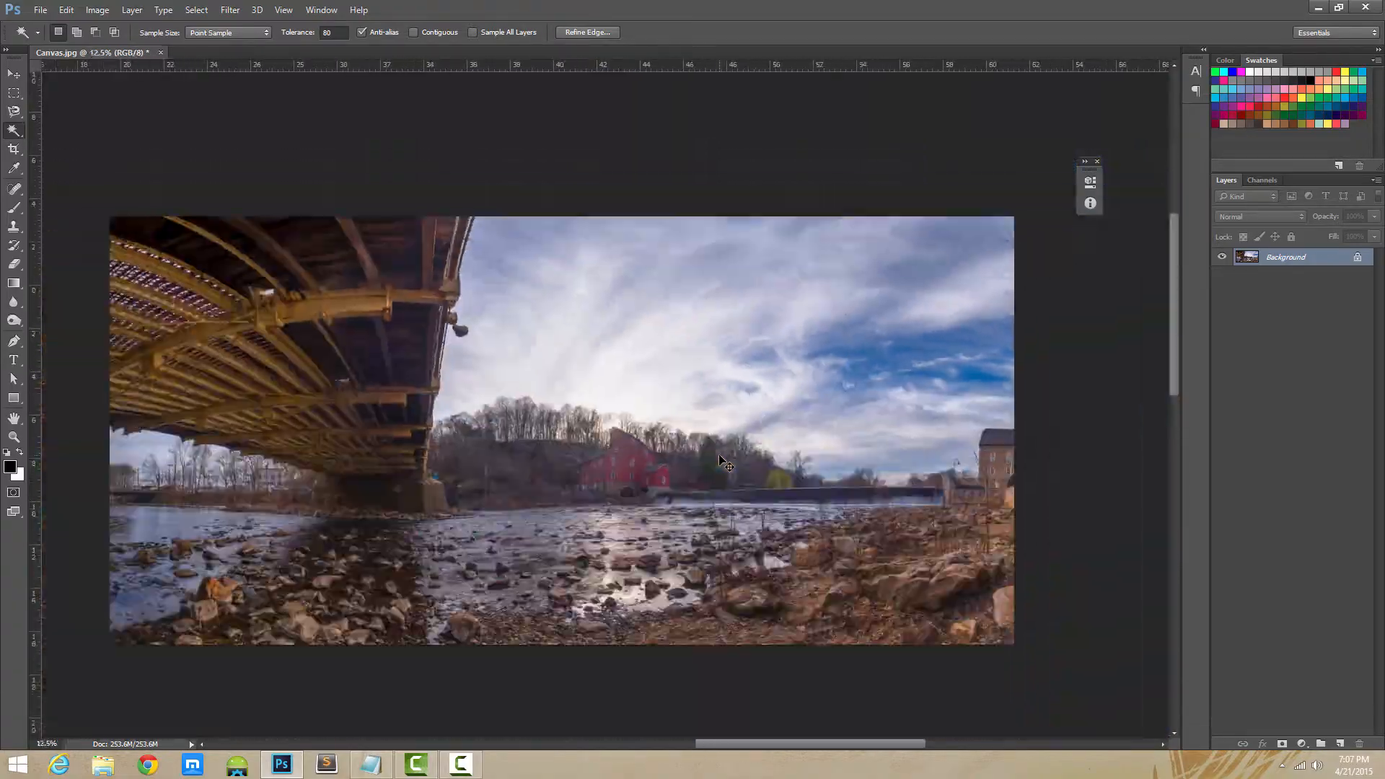
Step: Set the Magic Wand tolerance to 5 and clear the blue sky selection
left_click(333, 32)
type("5")
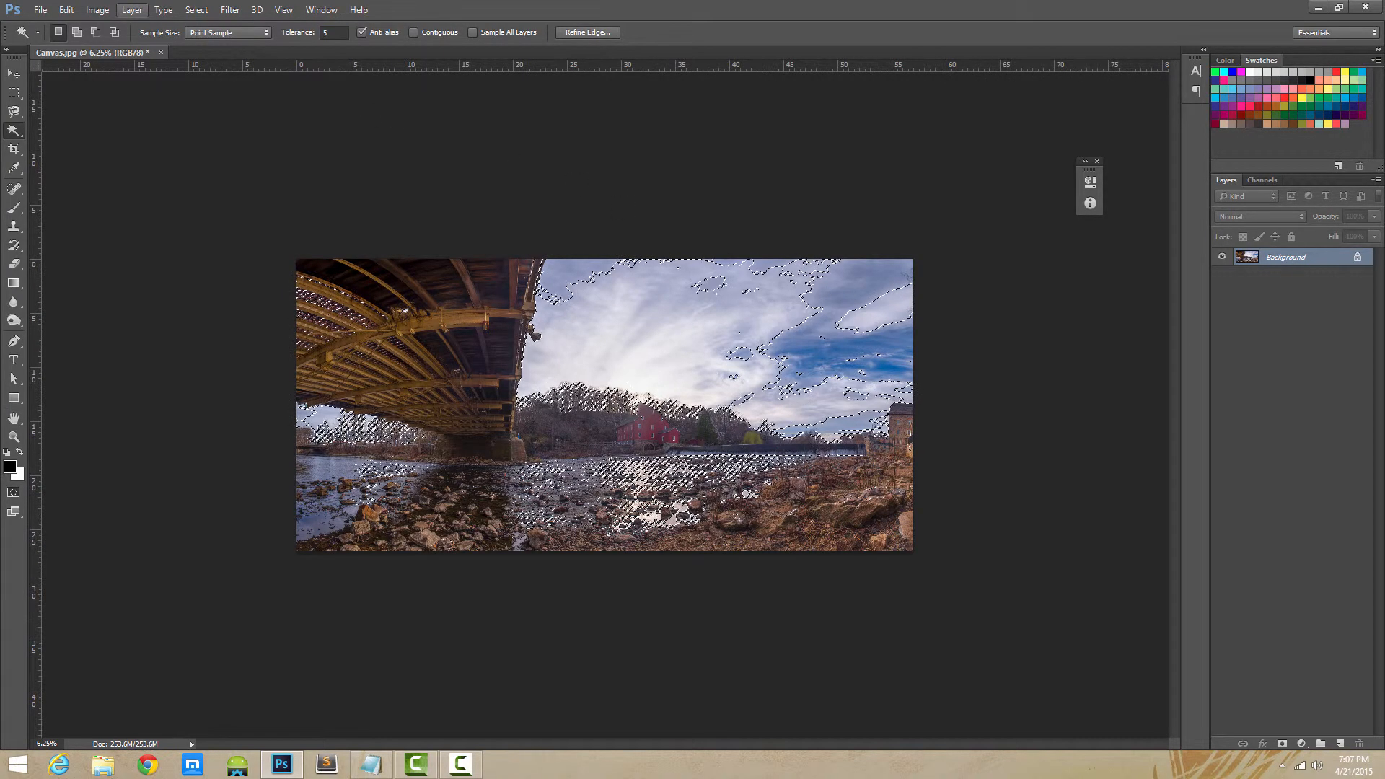
left_click(523, 229)
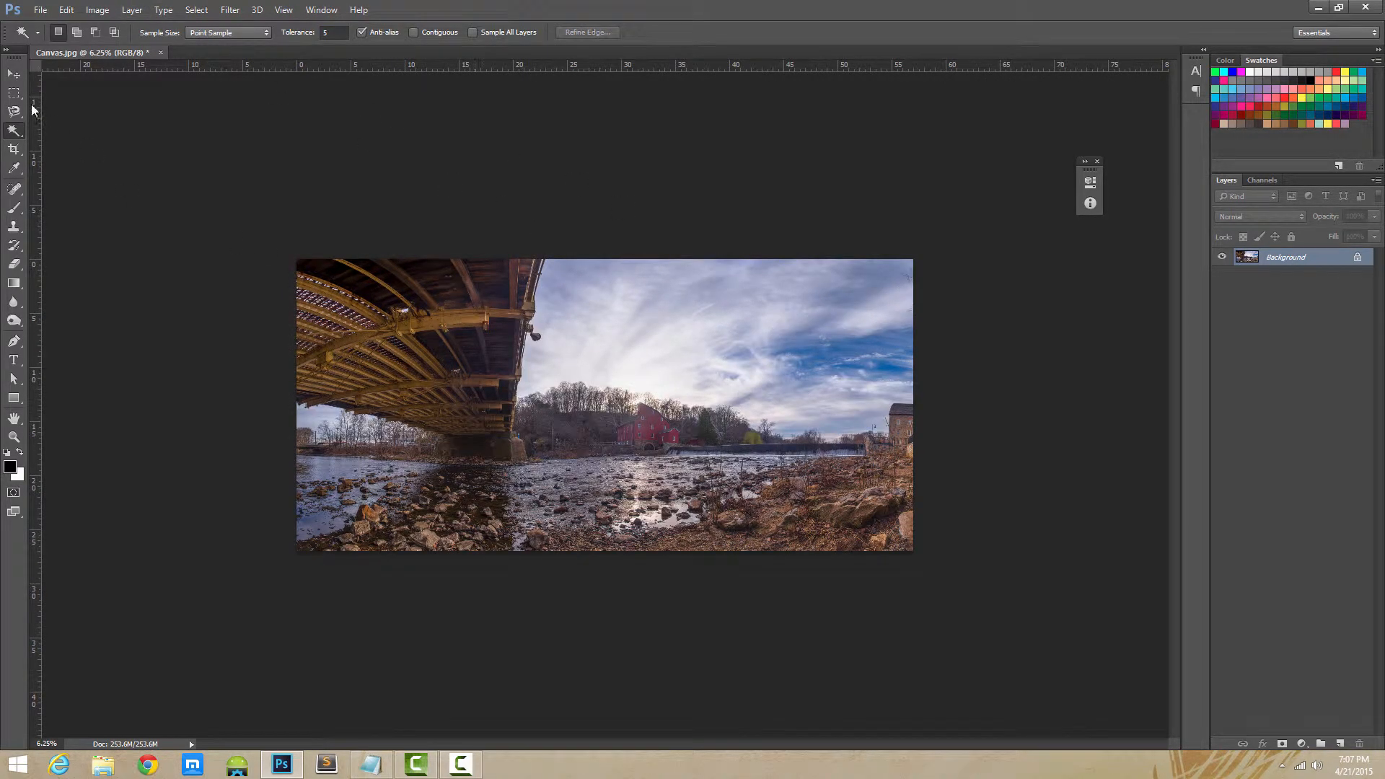
Step: Select the sky between the bridge and the red mill with the Quick Selection tool, and deselect it
right_click(14, 131)
left_click(68, 130)
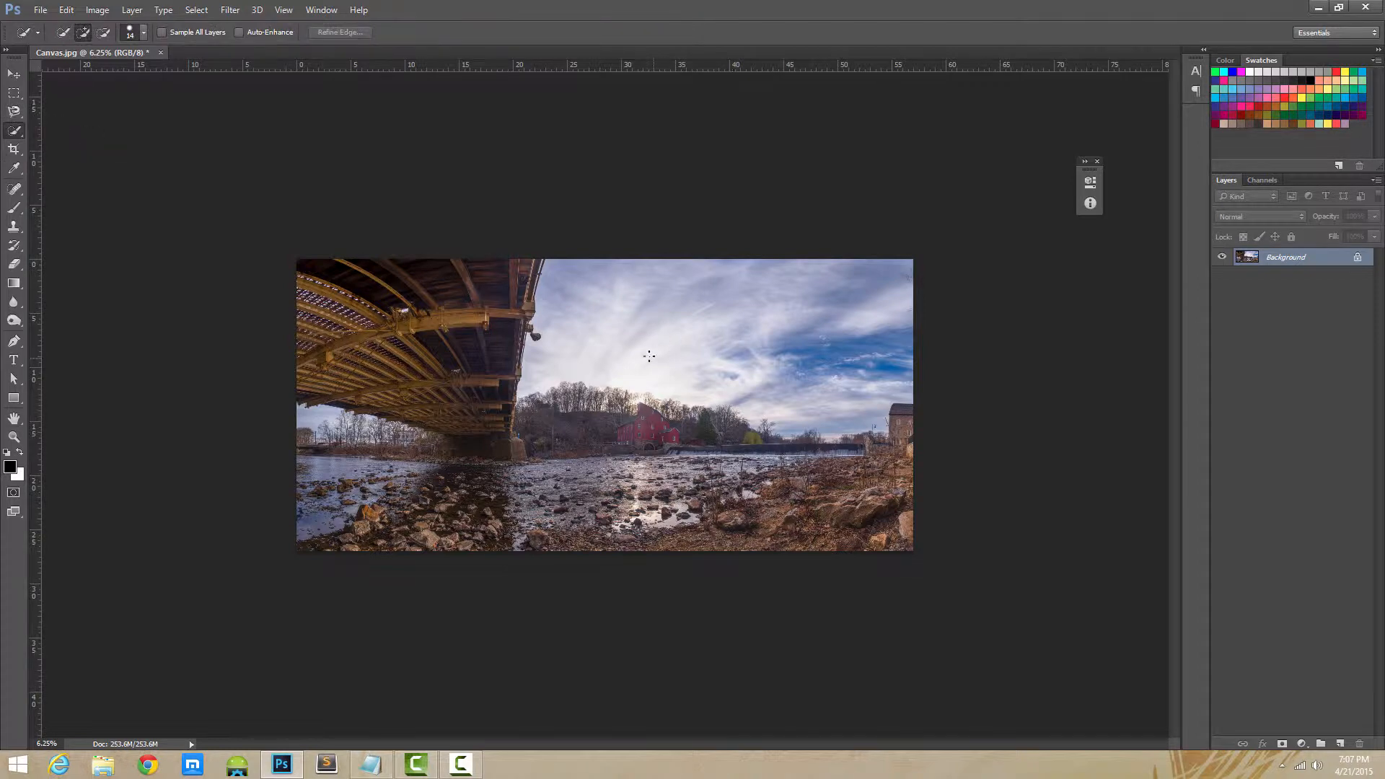
key("ctrl+plus")
key("ctrl+plus")
key("ctrl+plus")
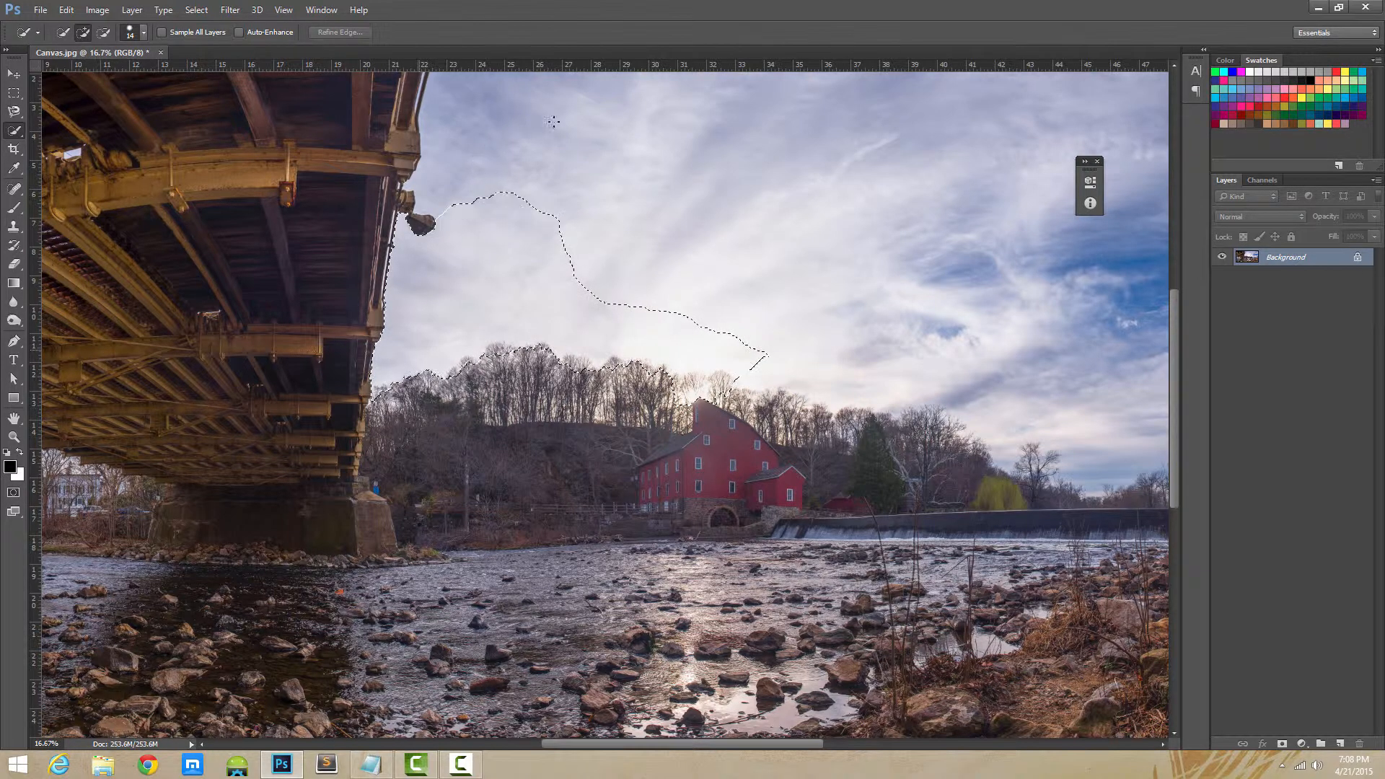
left_click_drag(566, 118, 608, 103)
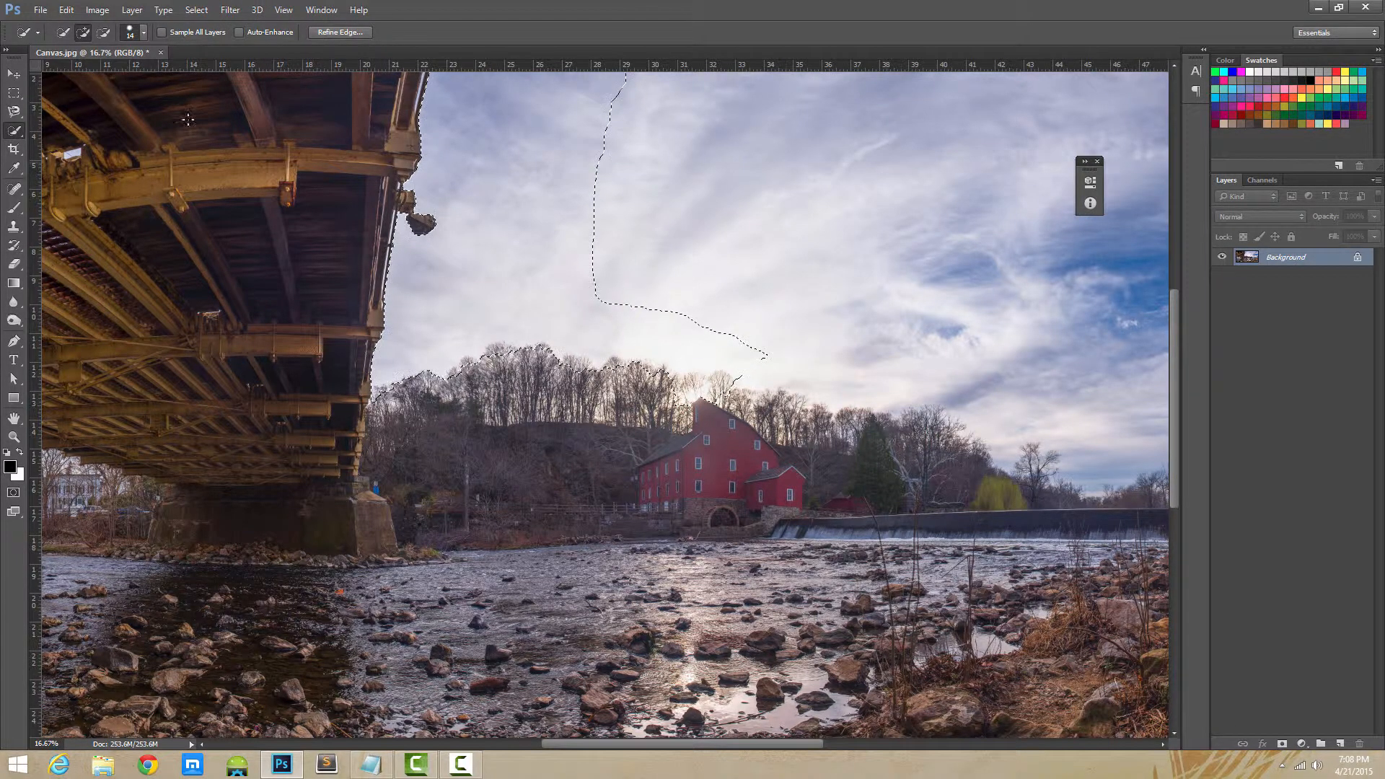
key("ctrl+d")
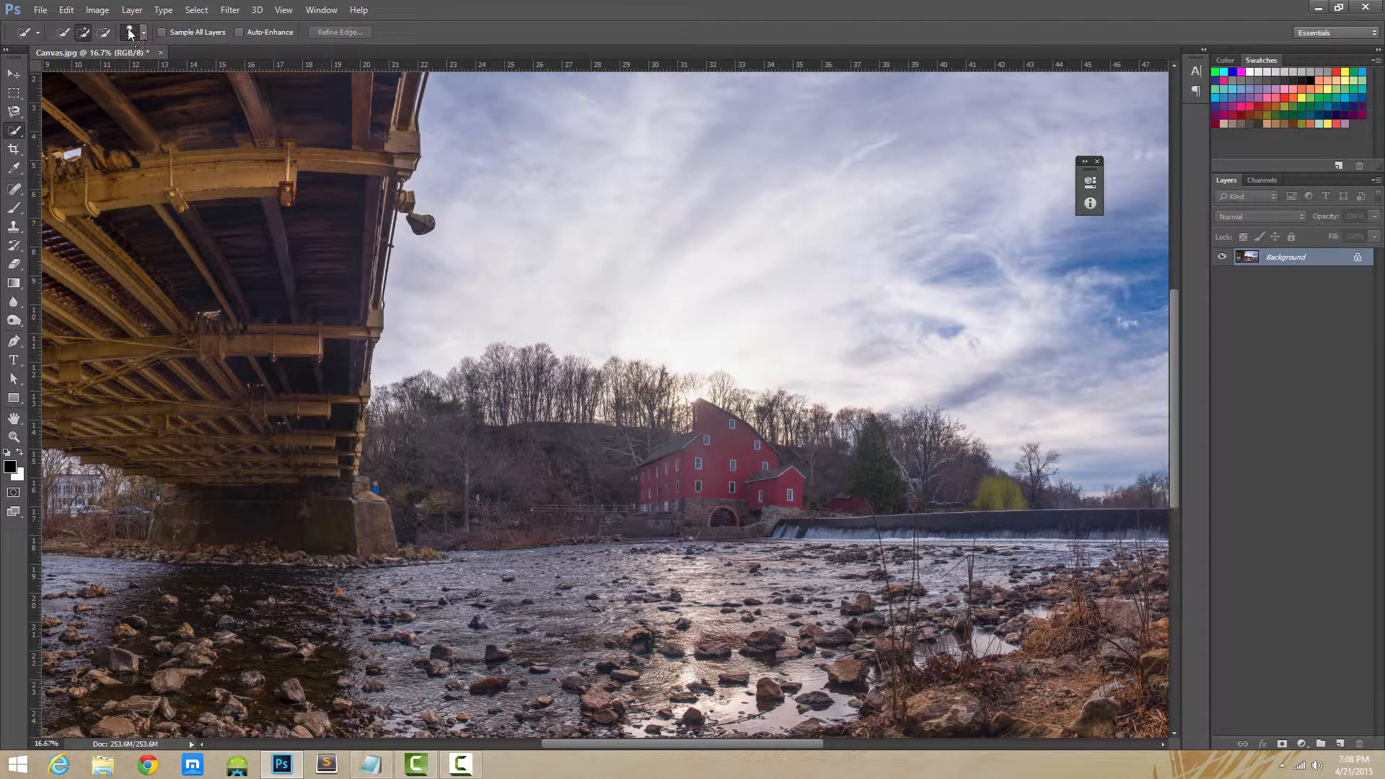
Step: Check the Quick Selection brush settings, then select the bright sky above the red mill and subtract small patches along its upper edge
left_click(131, 33)
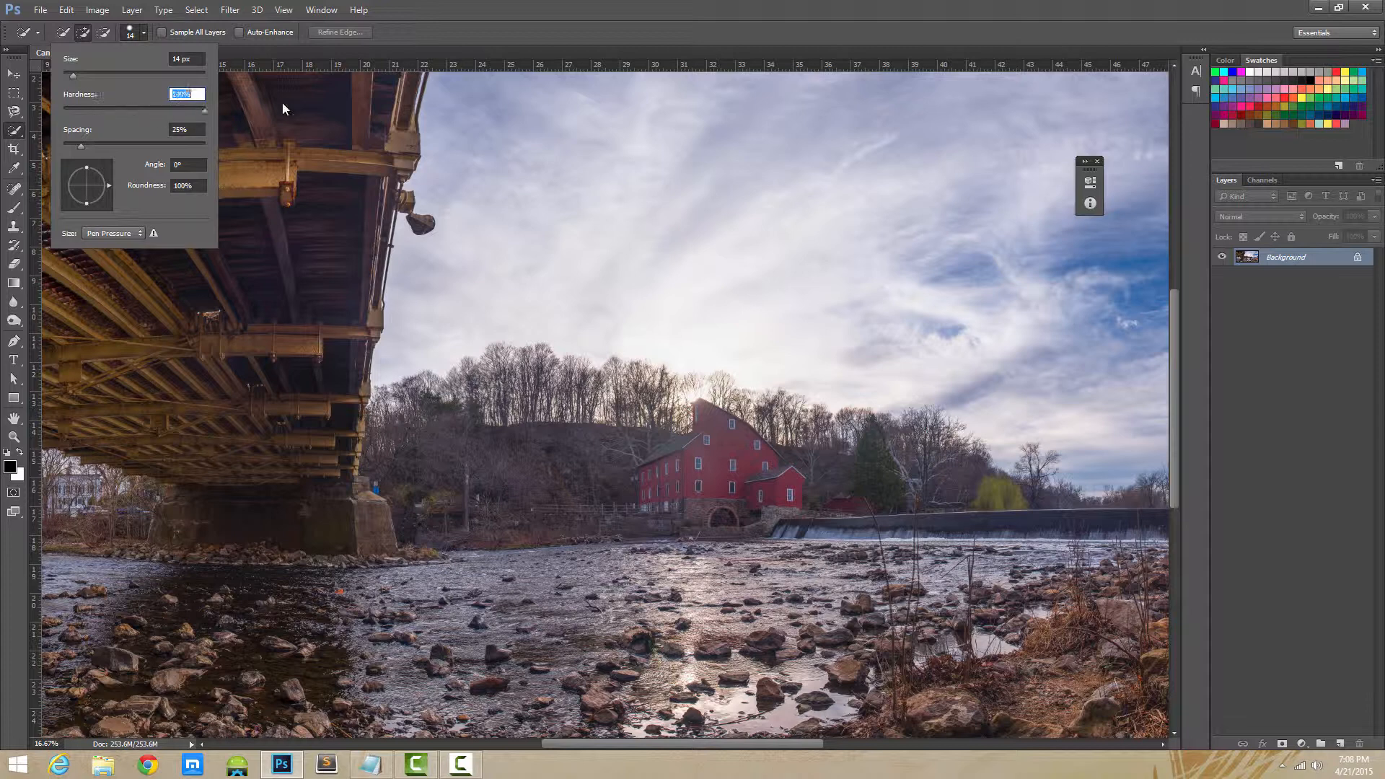
left_click(145, 34)
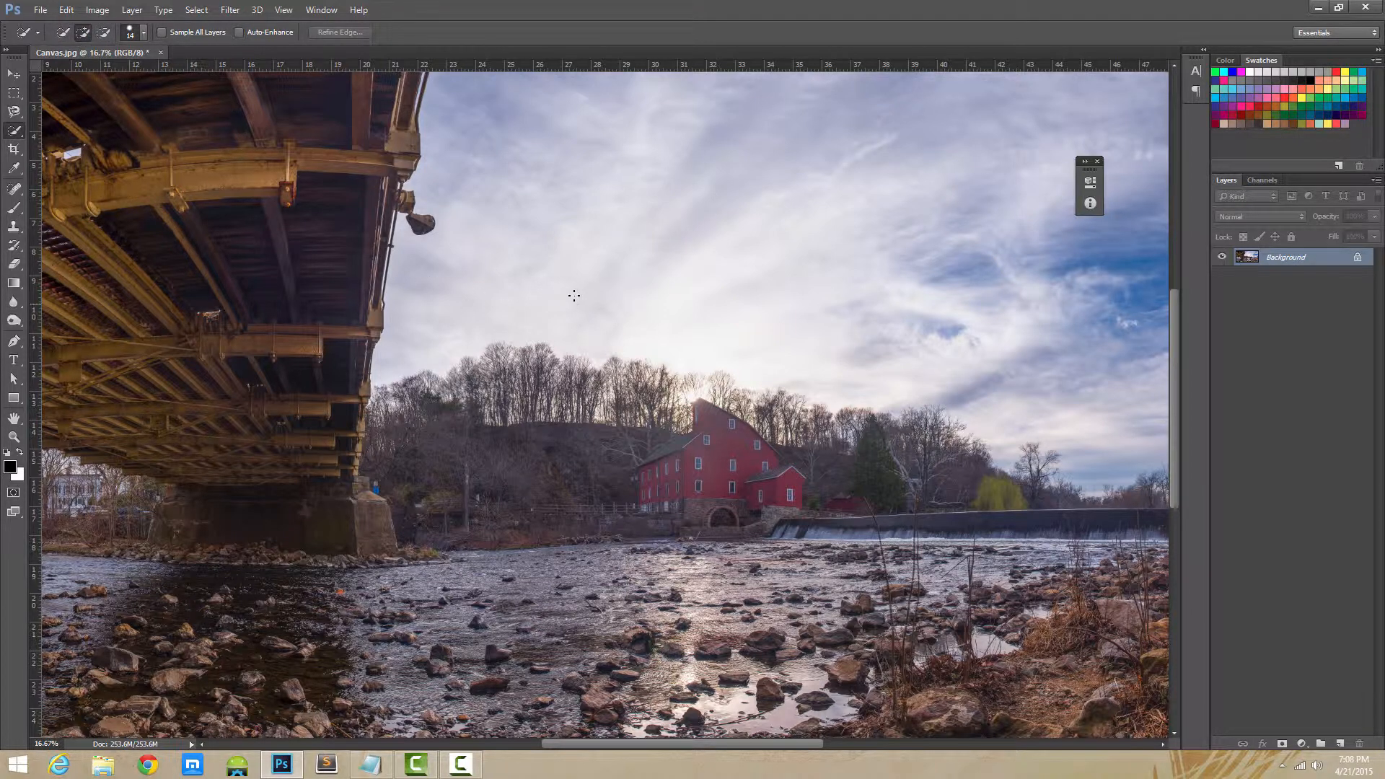
mouse_move(778, 354)
left_mouse_down()
mouse_move(661, 294)
mouse_move(621, 294)
mouse_move(621, 335)
left_mouse_up()
left_click(104, 34)
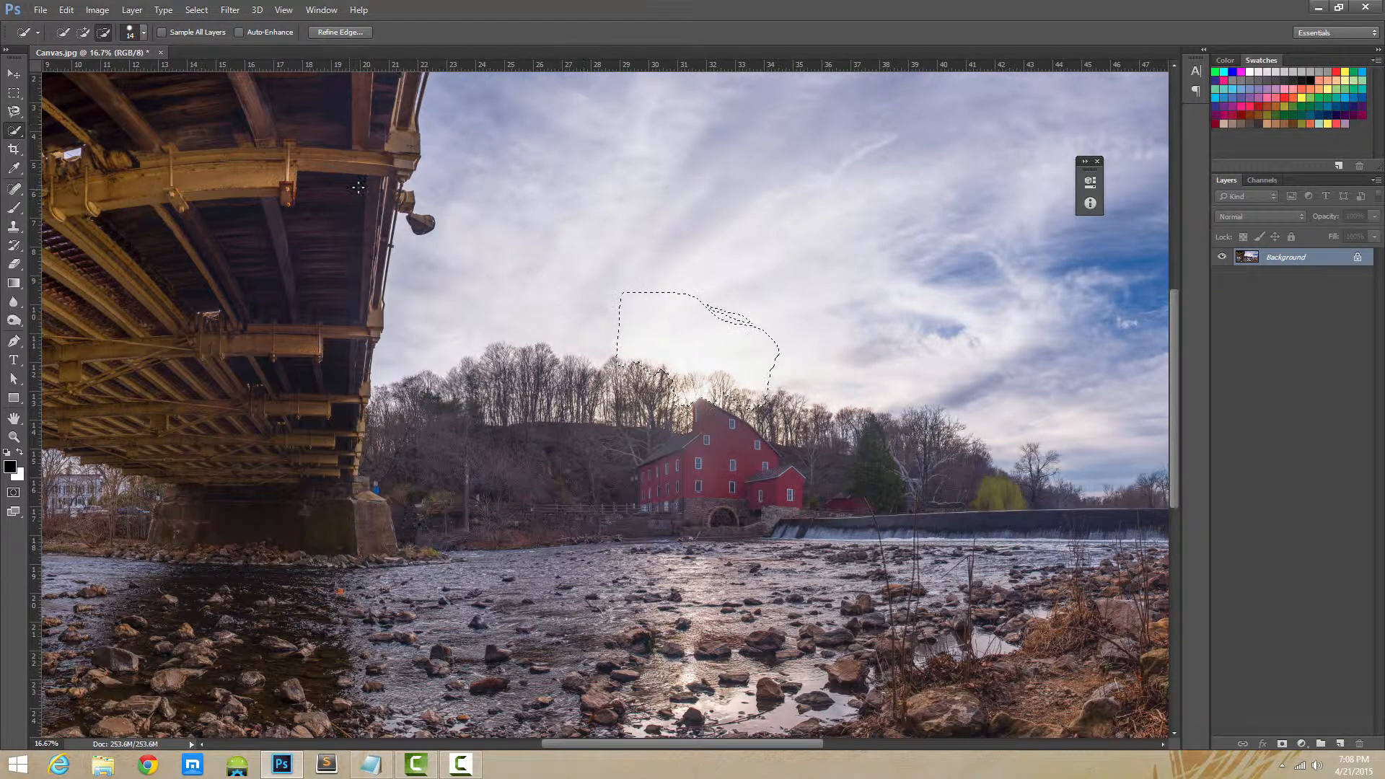
left_click(83, 32)
key("alt")
Step: Subtract a rectangle from the upper-left corner of the sky selection with the Rectangular Marquee tool
left_click(11, 94)
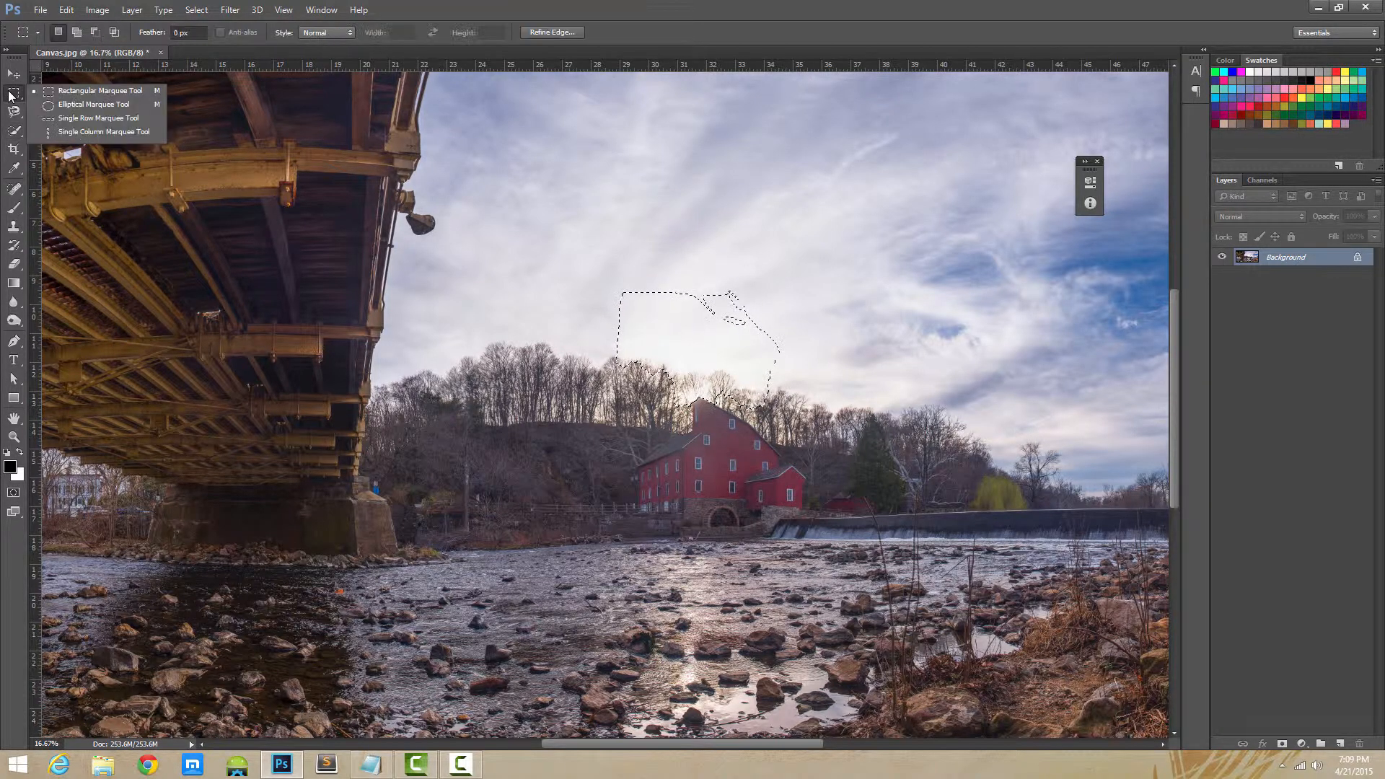
left_click(94, 91)
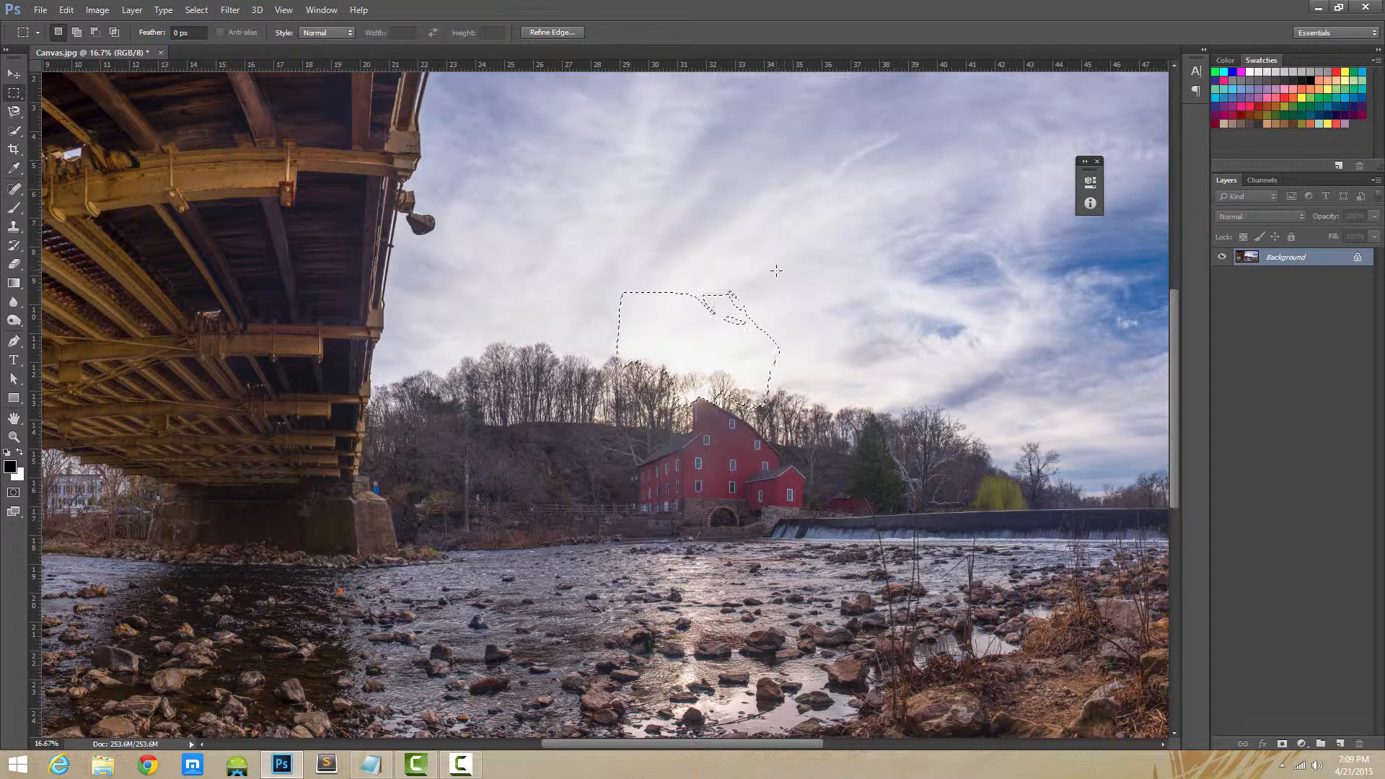
key("alt")
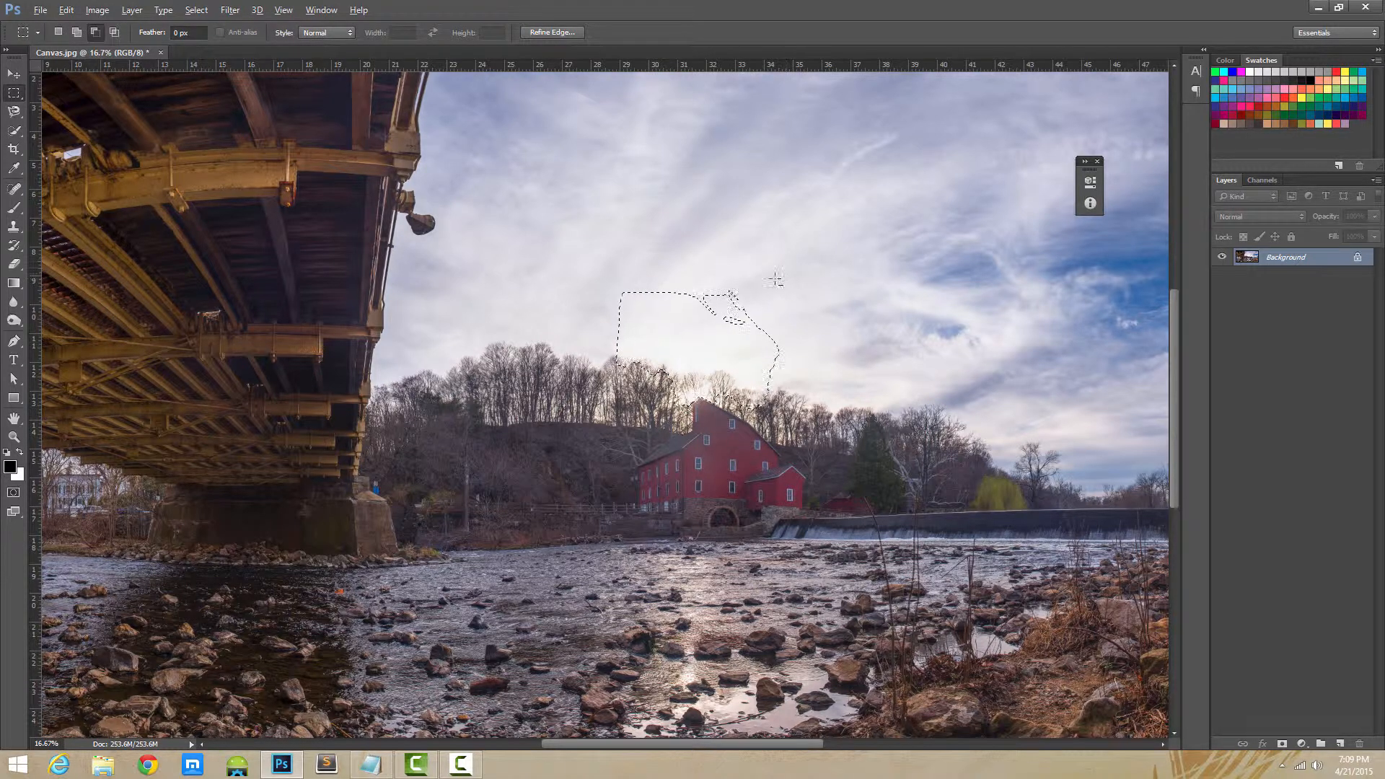
left_click_drag(584, 259, 665, 325)
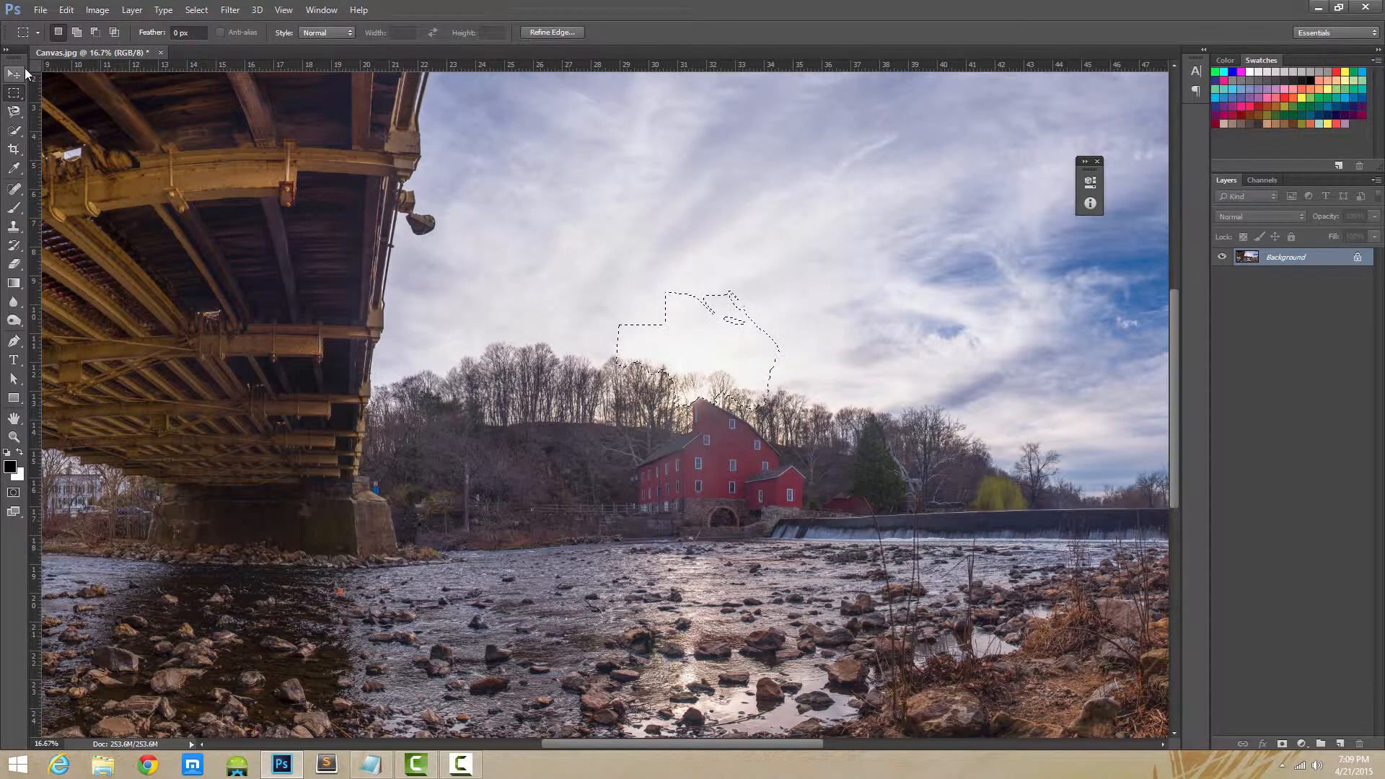
Step: Add an ellipse to the upper-right part of the sky selection with the Elliptical Marquee tool
left_click(10, 87)
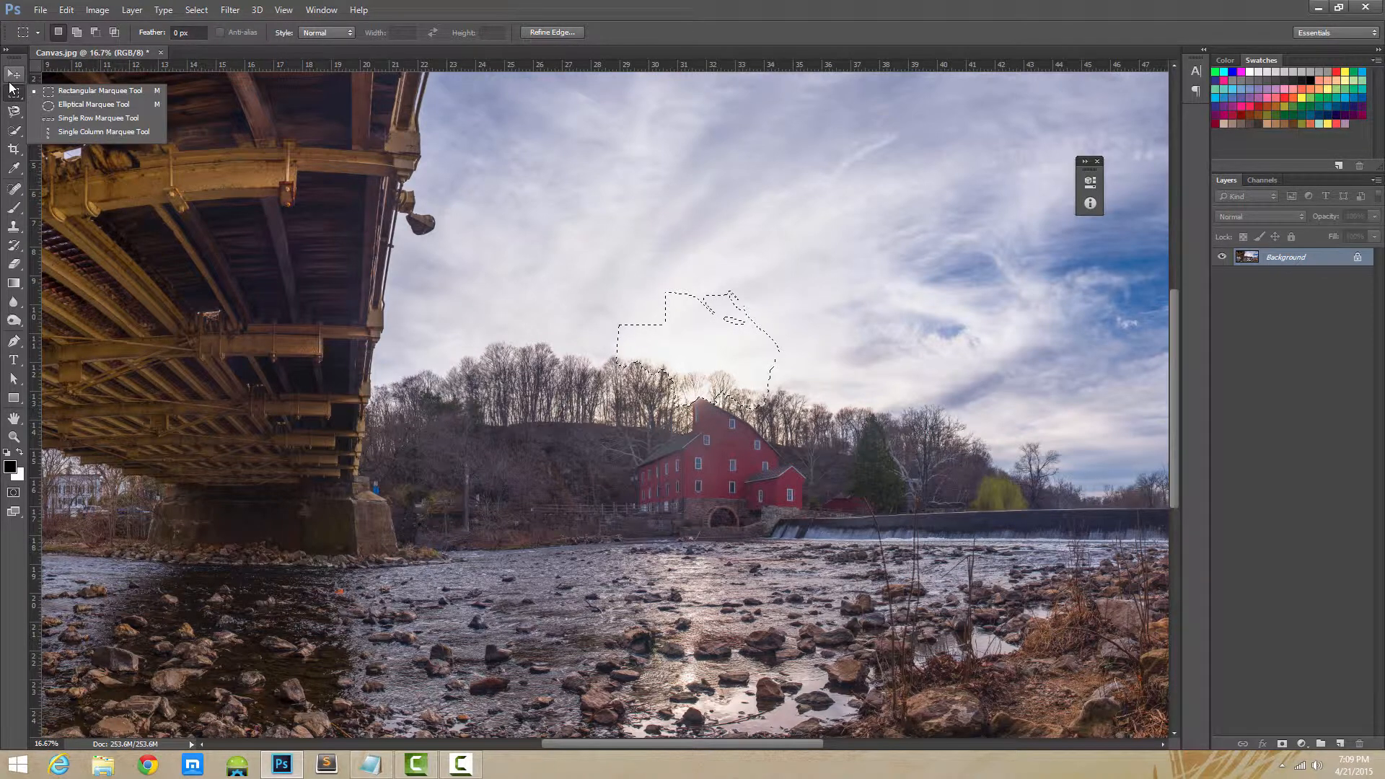
left_click(70, 105)
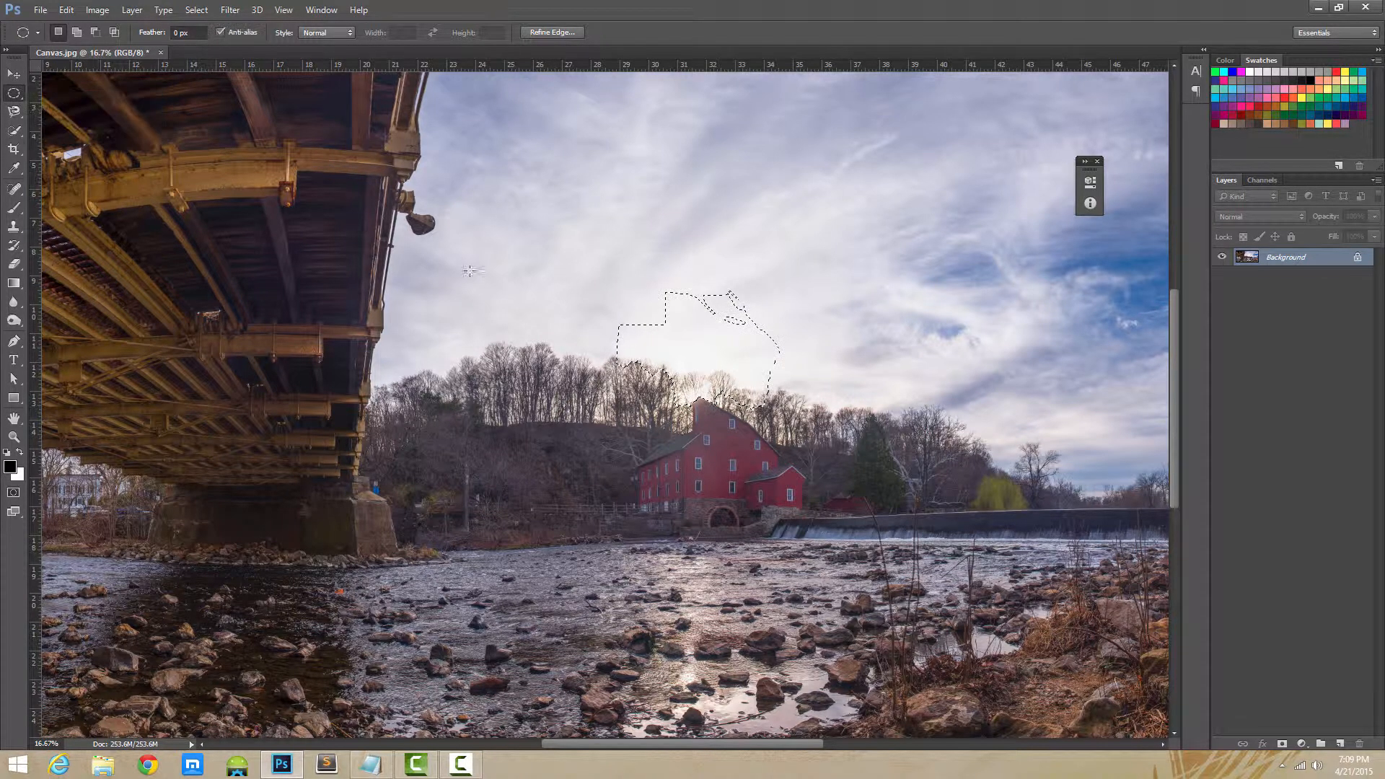
left_click_drag(699, 269, 841, 346)
Step: Add an angular area above the elliptical part of the sky selection with the Polygonal Lasso tool
left_click(13, 111)
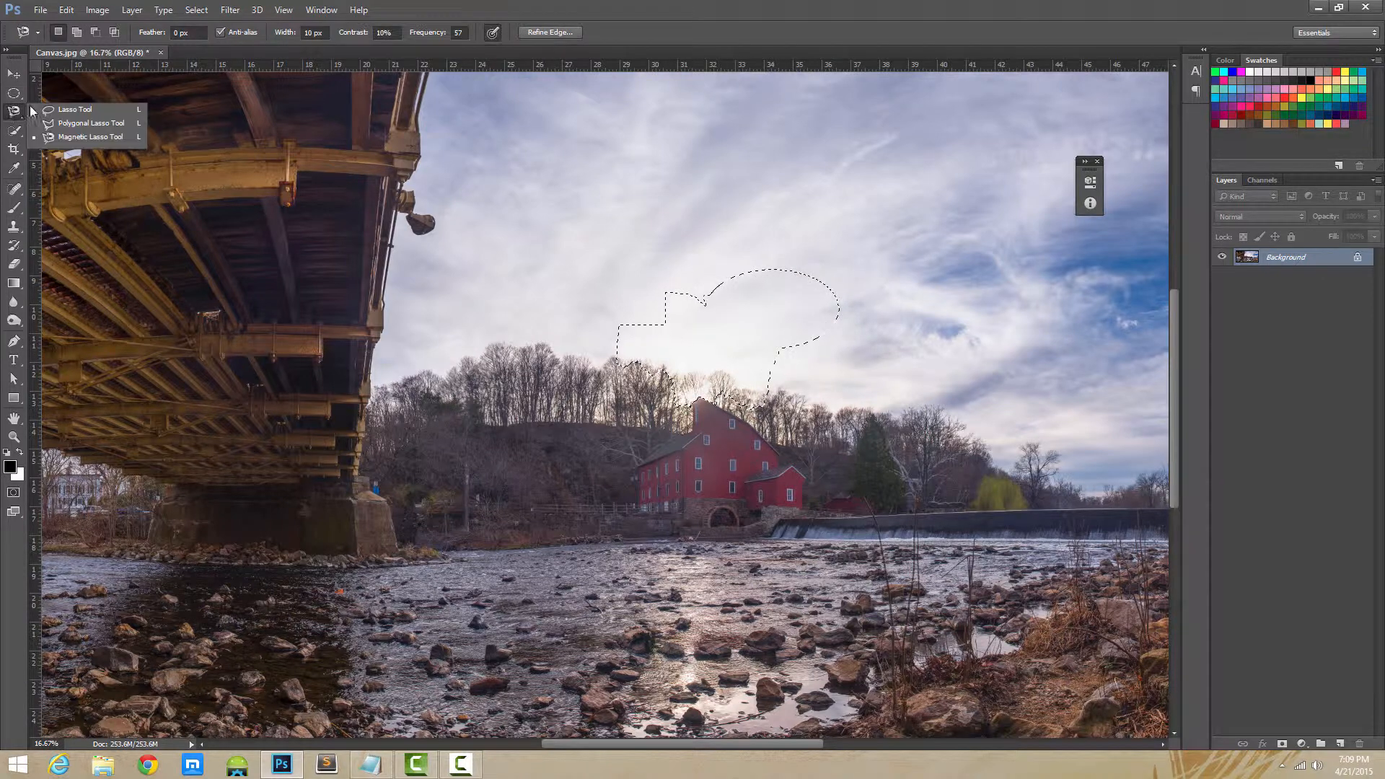
left_click(76, 124)
left_click(817, 309, "shift")
left_click(887, 248)
left_click(794, 208)
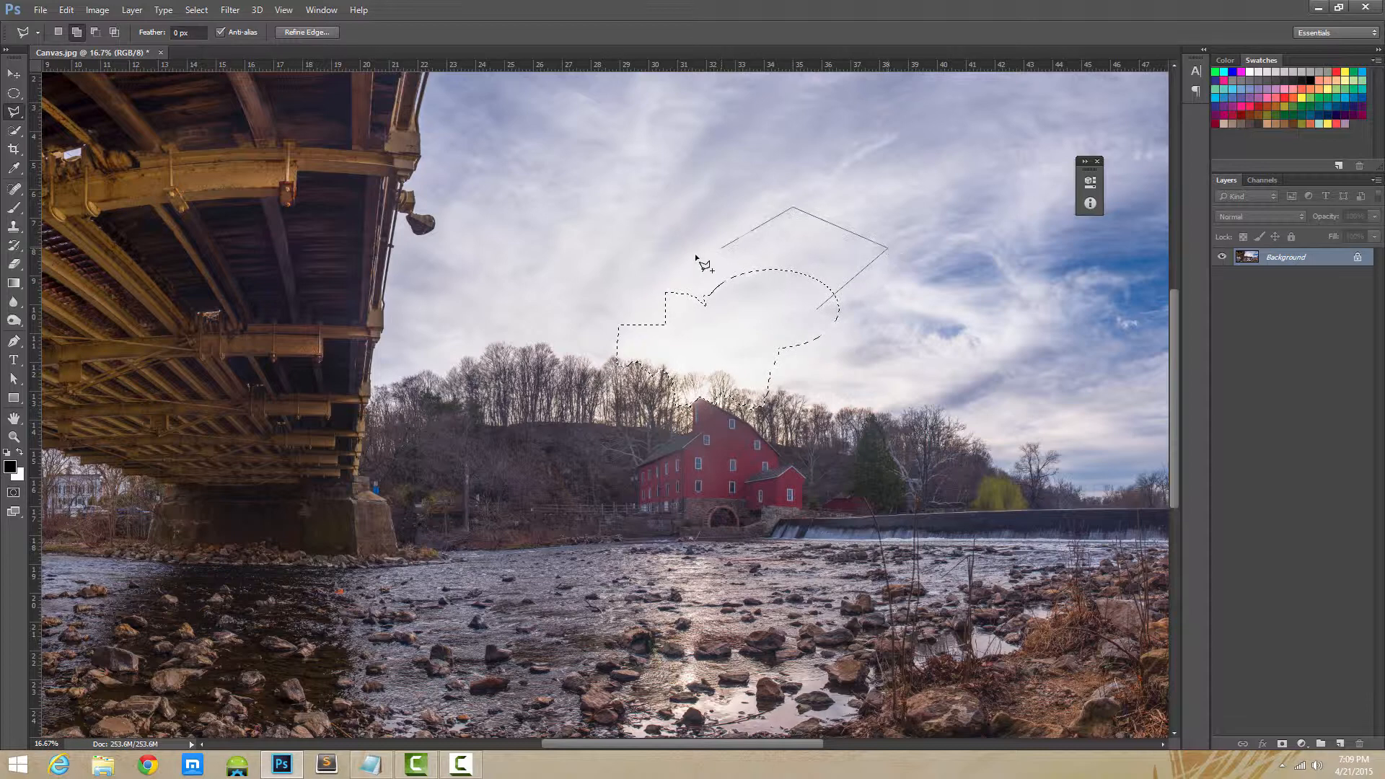
left_click(691, 259)
left_click(720, 283)
left_click(818, 309)
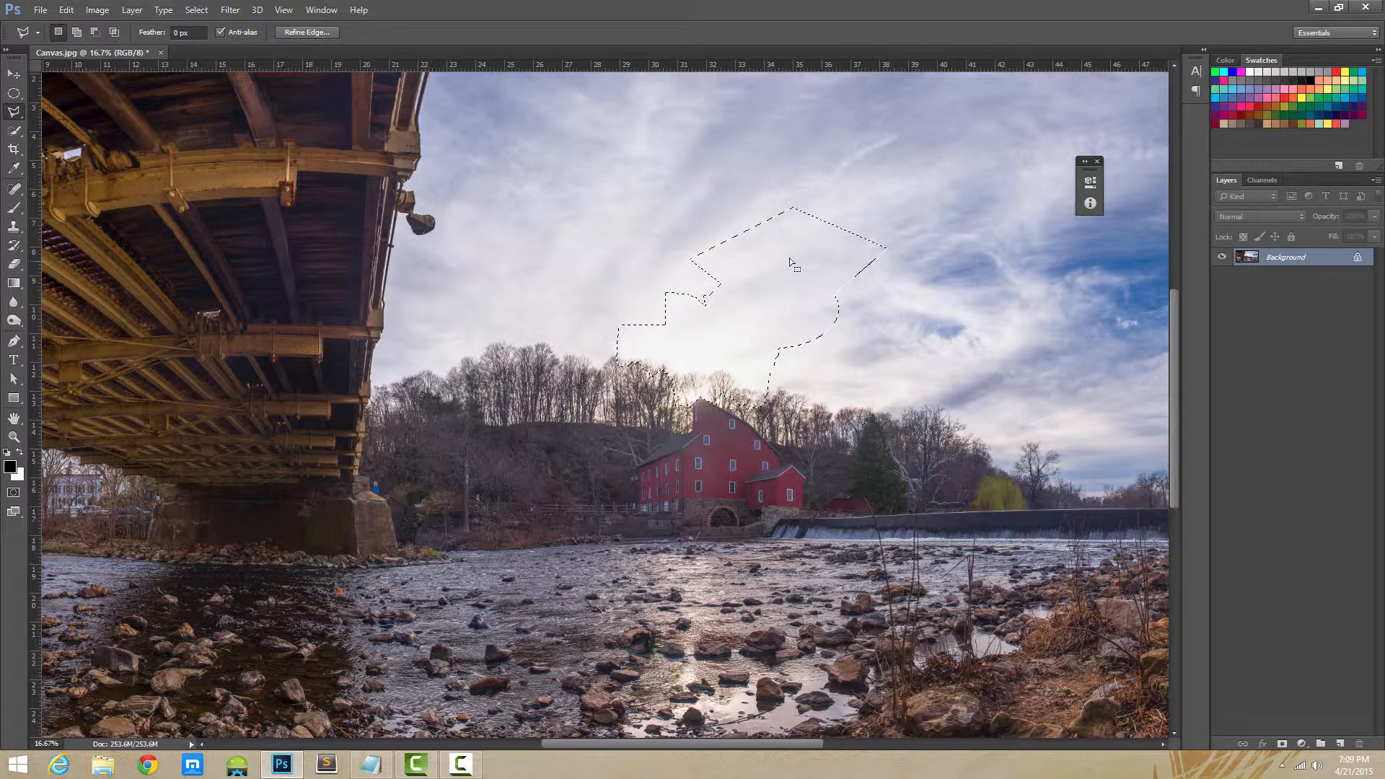
Step: Subtract a polygon from the right side of the sky selection with the Polygonal Lasso, and deselect everything
left_click(762, 207, "alt")
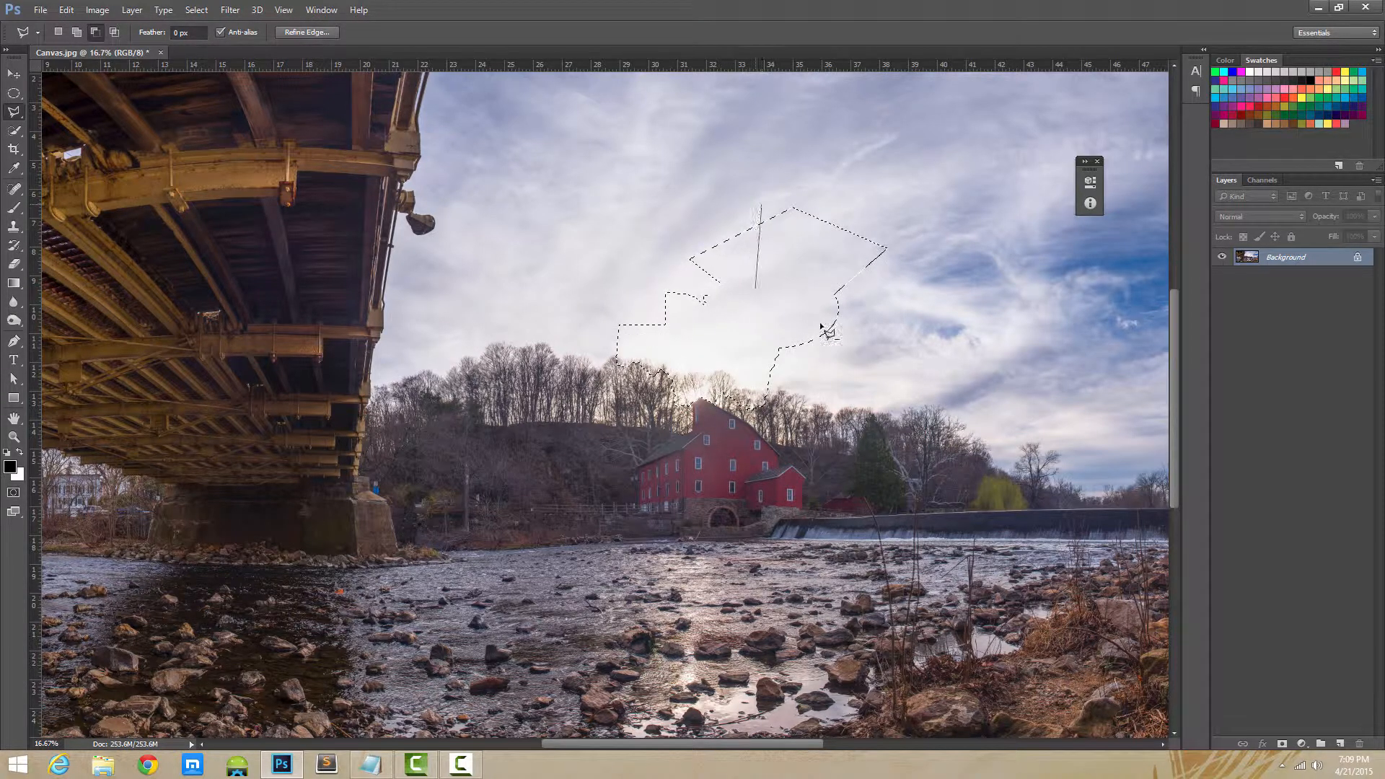
left_click(890, 337)
left_click(937, 224)
left_click(795, 172)
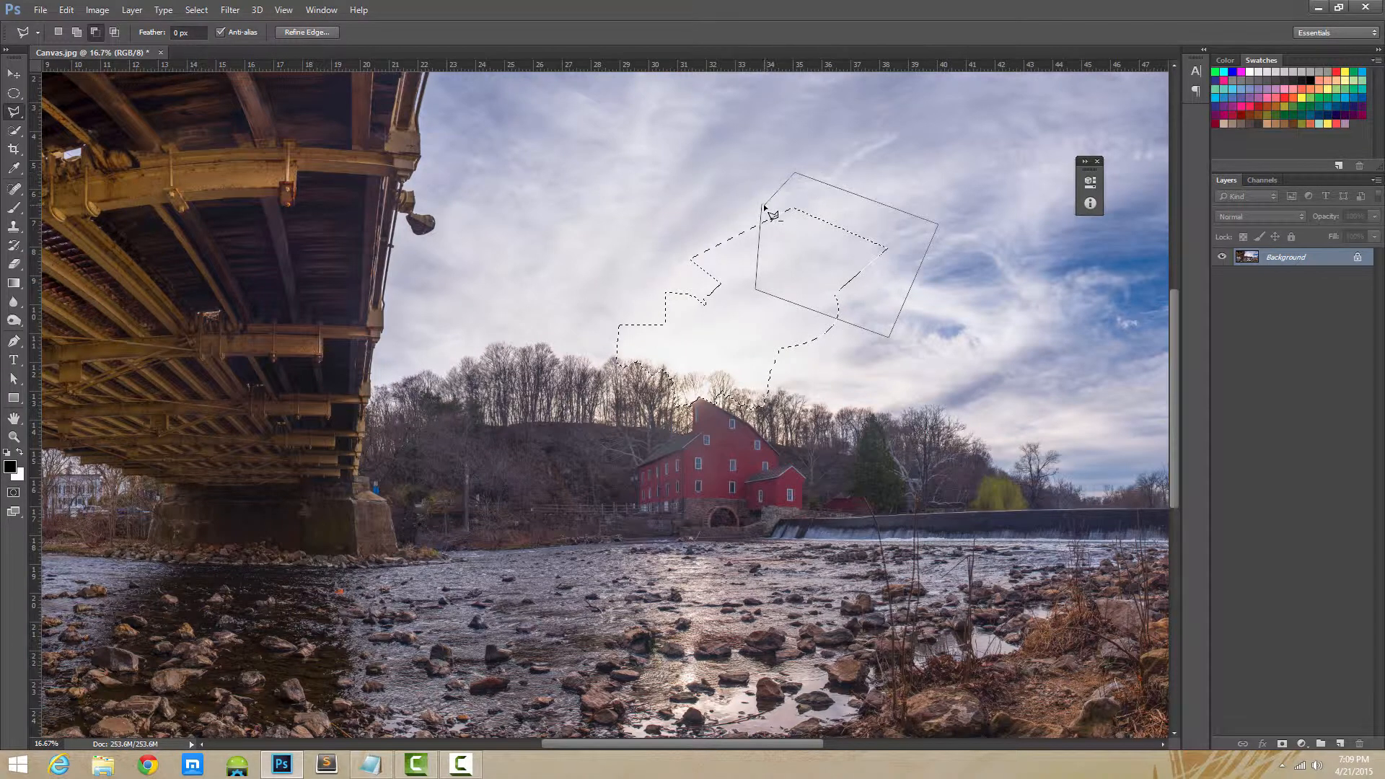
left_click(765, 207)
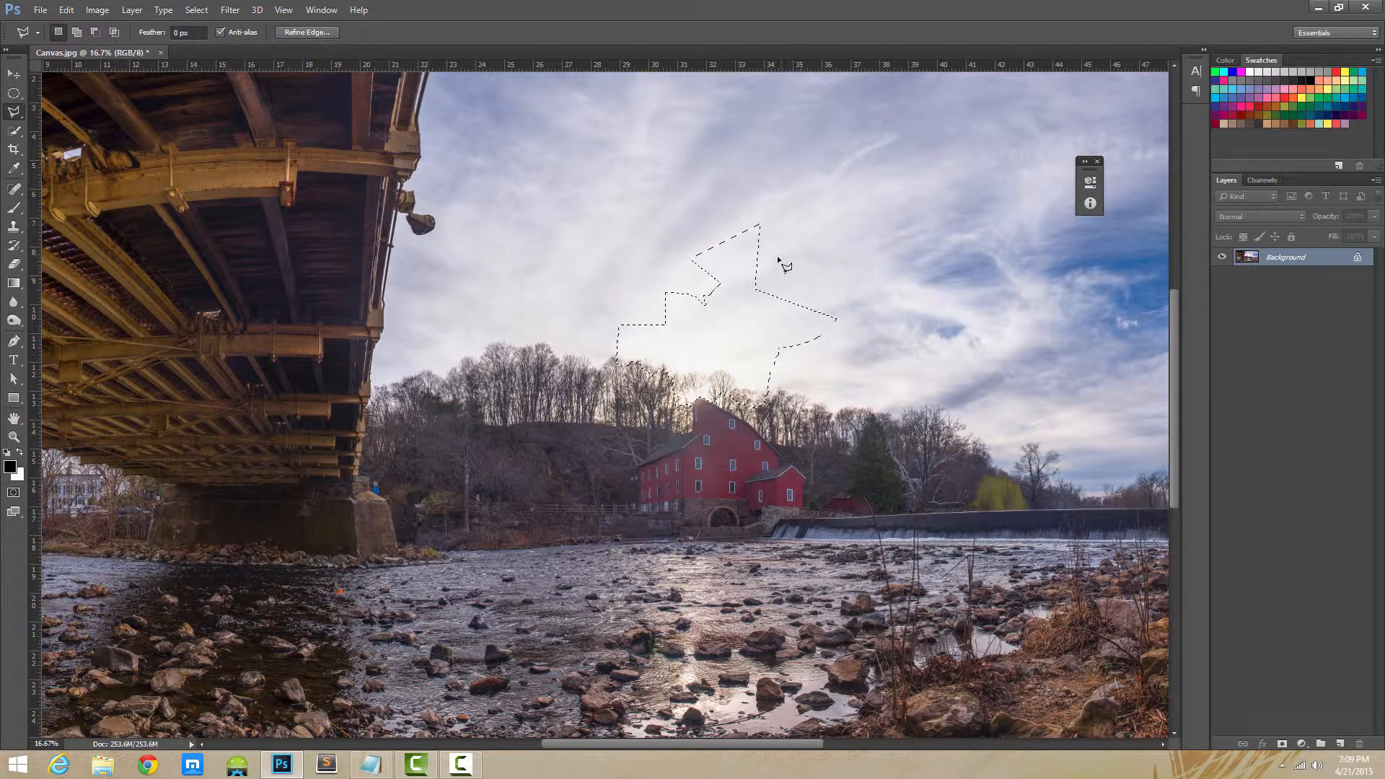
key("ctrl+d")
Step: Trace a selection along the right edge of the bridge with the Magnetic Lasso tool, and deselect it
left_click(14, 130)
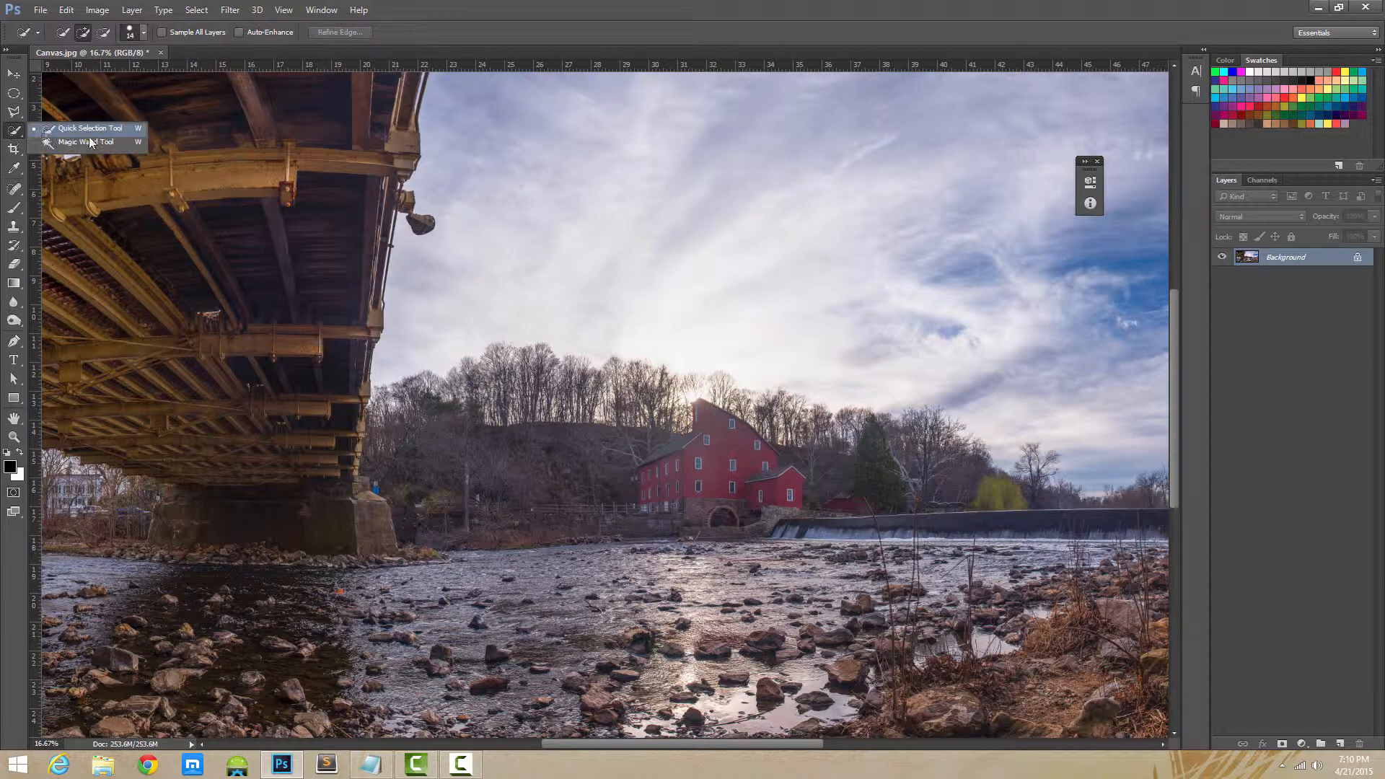
left_click(17, 112)
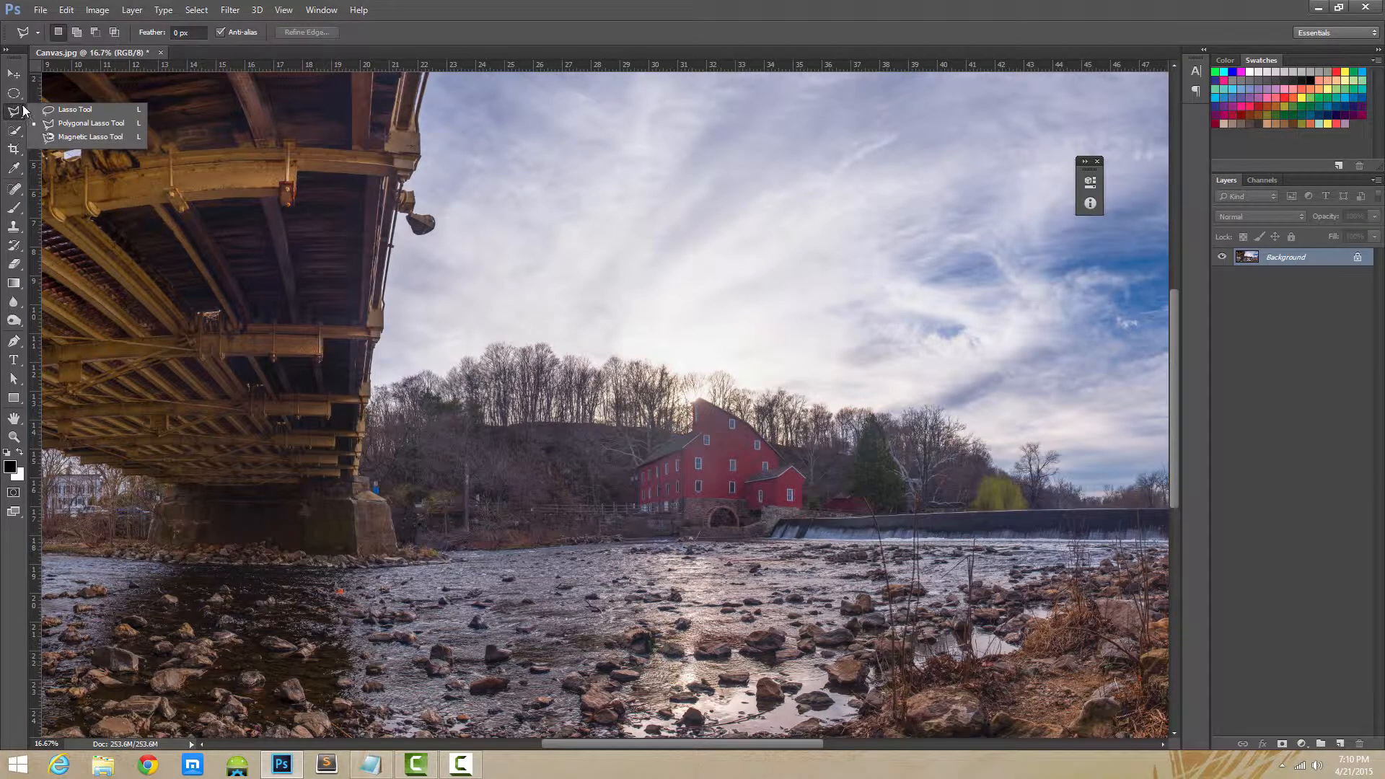
left_click(91, 136)
left_click(375, 377)
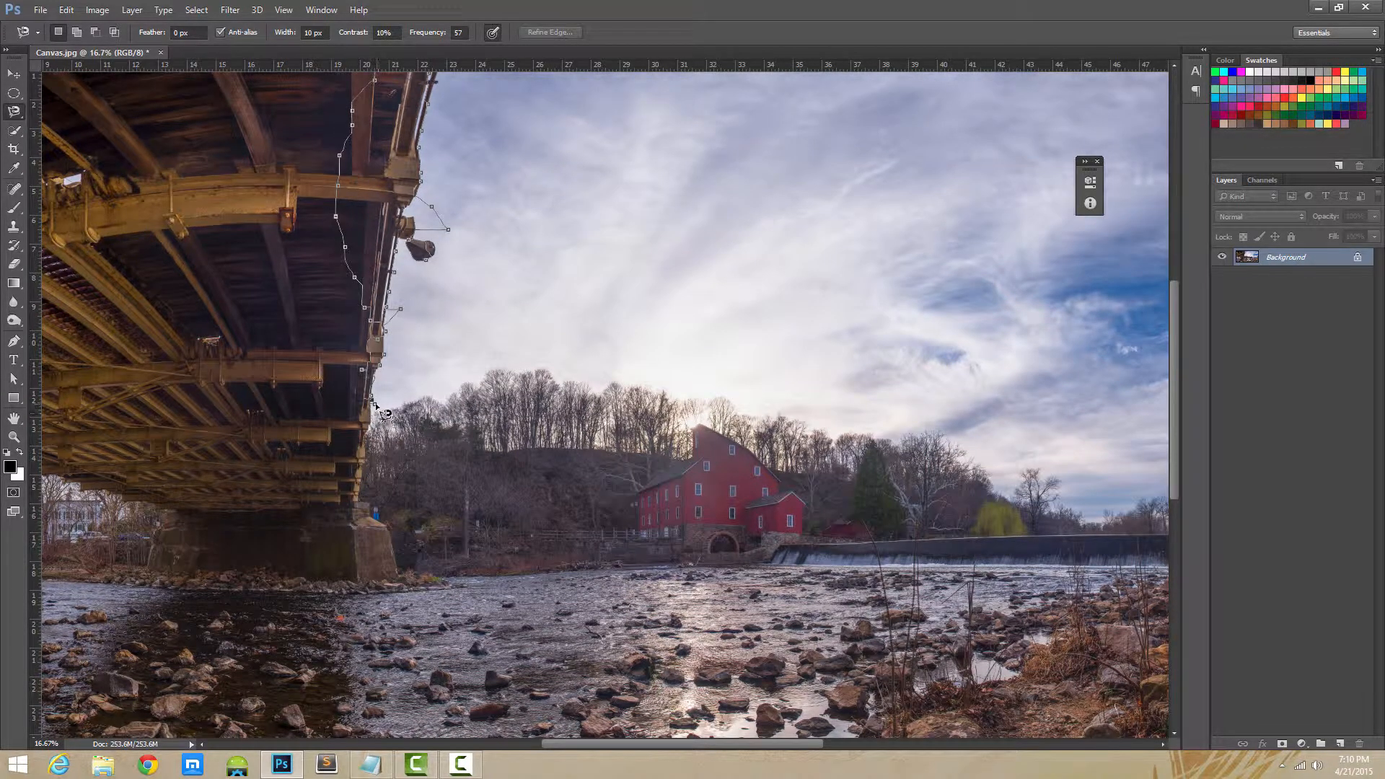
double_click(374, 407)
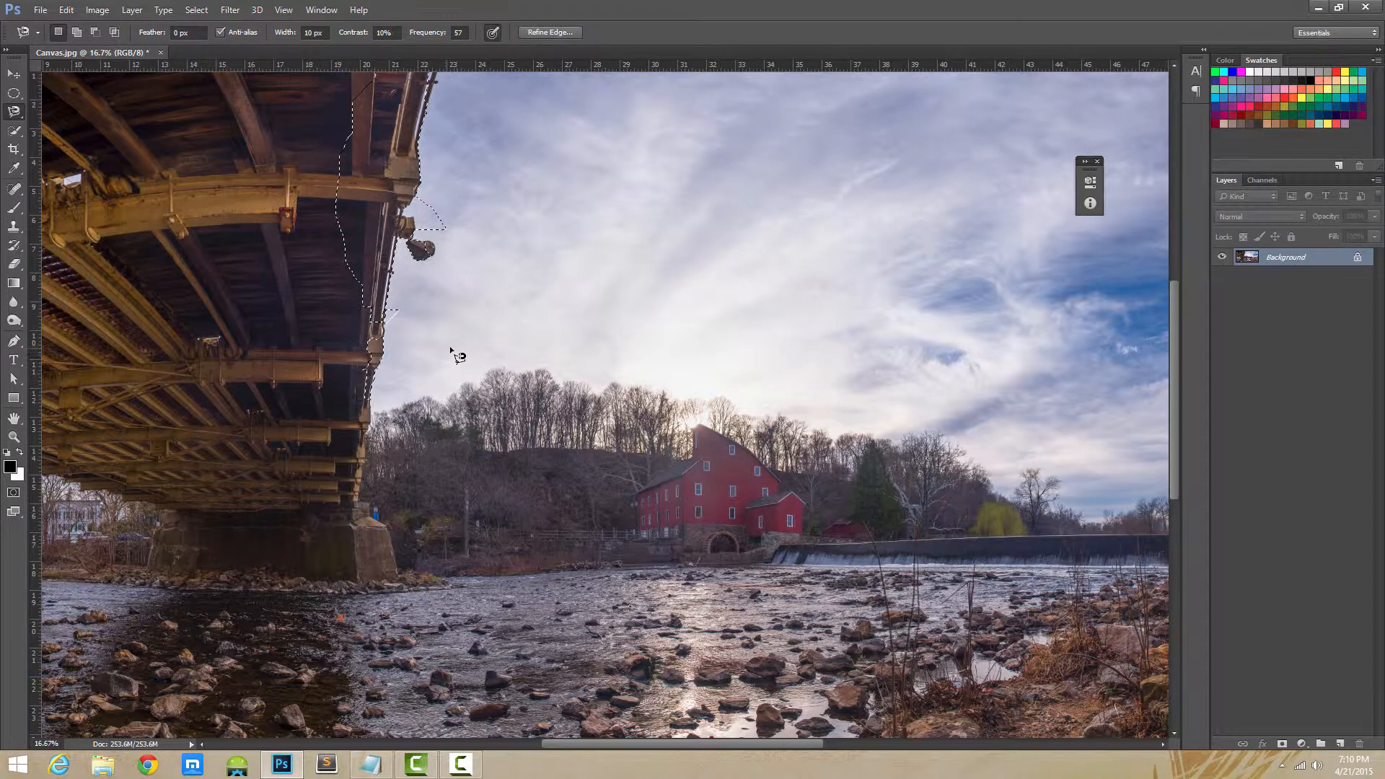
key("ctrl+d")
Step: Paint a selection over the sky between the bridge and the mill with the Quick Selection tool, and deselect it
left_click(11, 117)
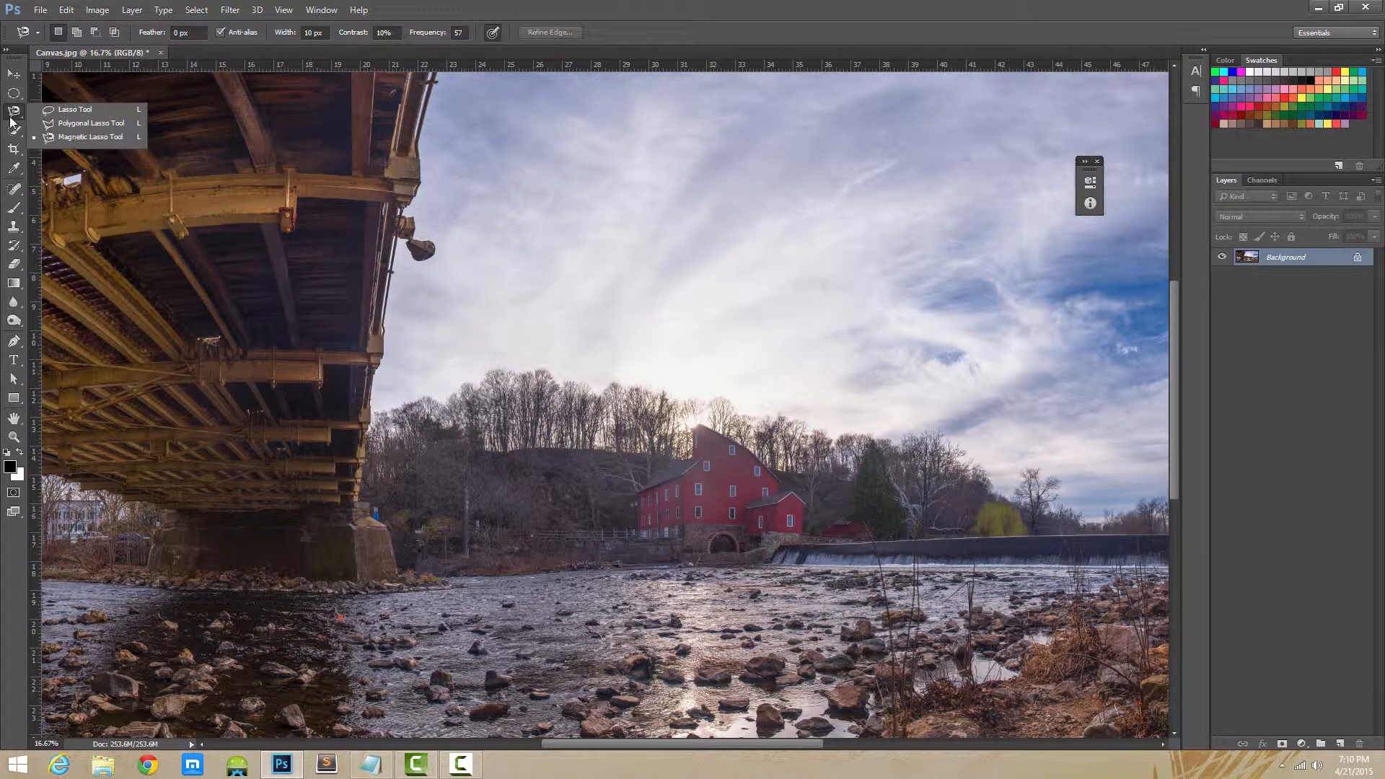
left_click(14, 130)
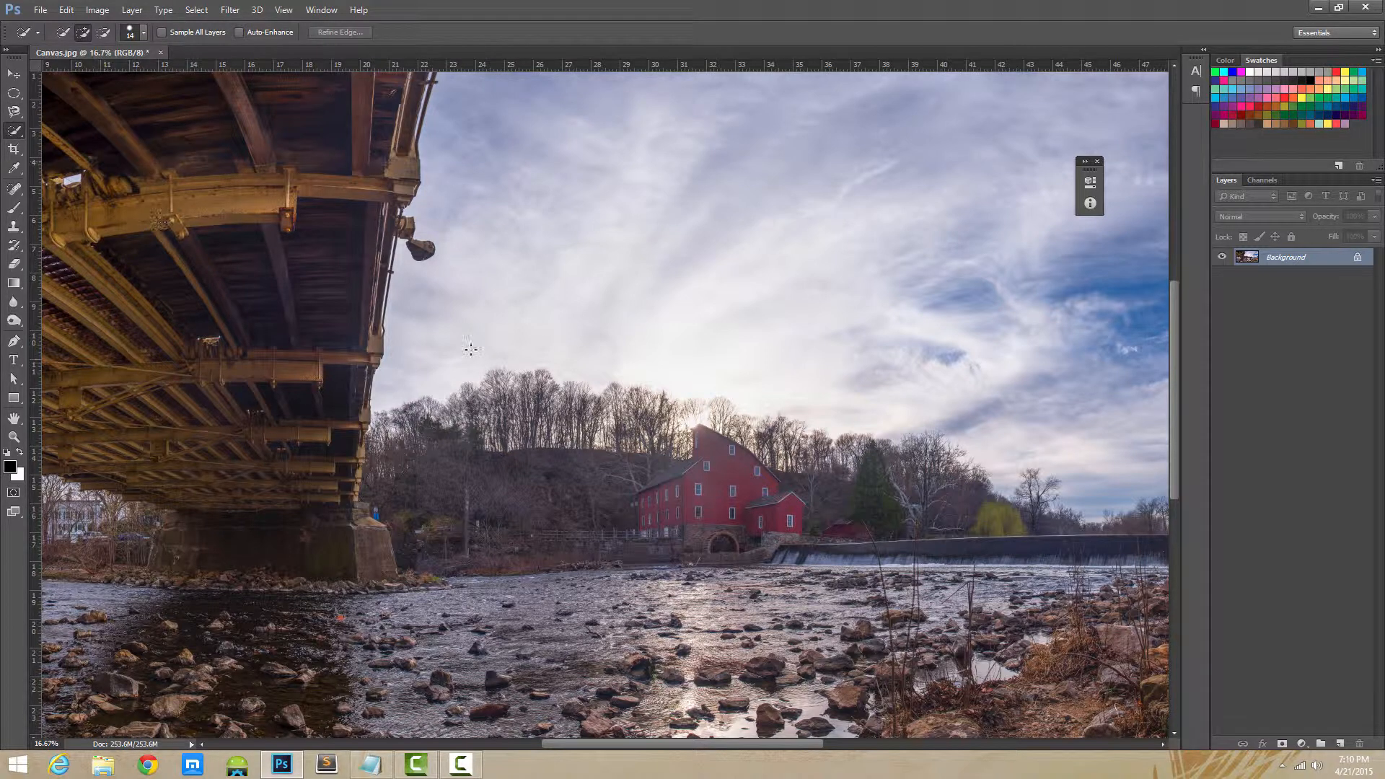
left_click_drag(518, 312, 556, 311)
mouse_move(467, 212)
left_mouse_down()
mouse_move(456, 98)
mouse_move(659, 396)
left_mouse_up()
key("ctrl+d")
Step: Sample the bright sky near the treeline with the Magic Wand tool to select similar tones, and deselect them
right_click(20, 135)
left_click(54, 145)
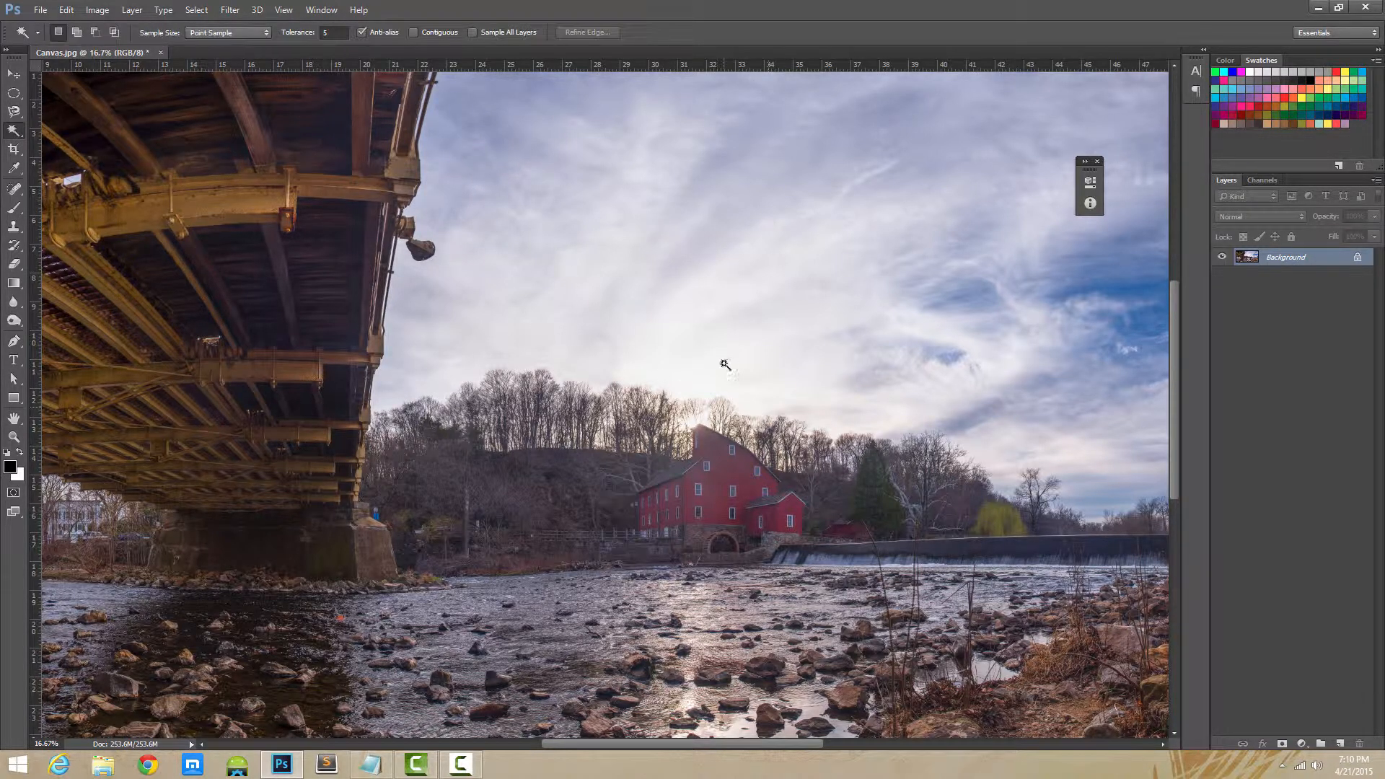
left_click(579, 376)
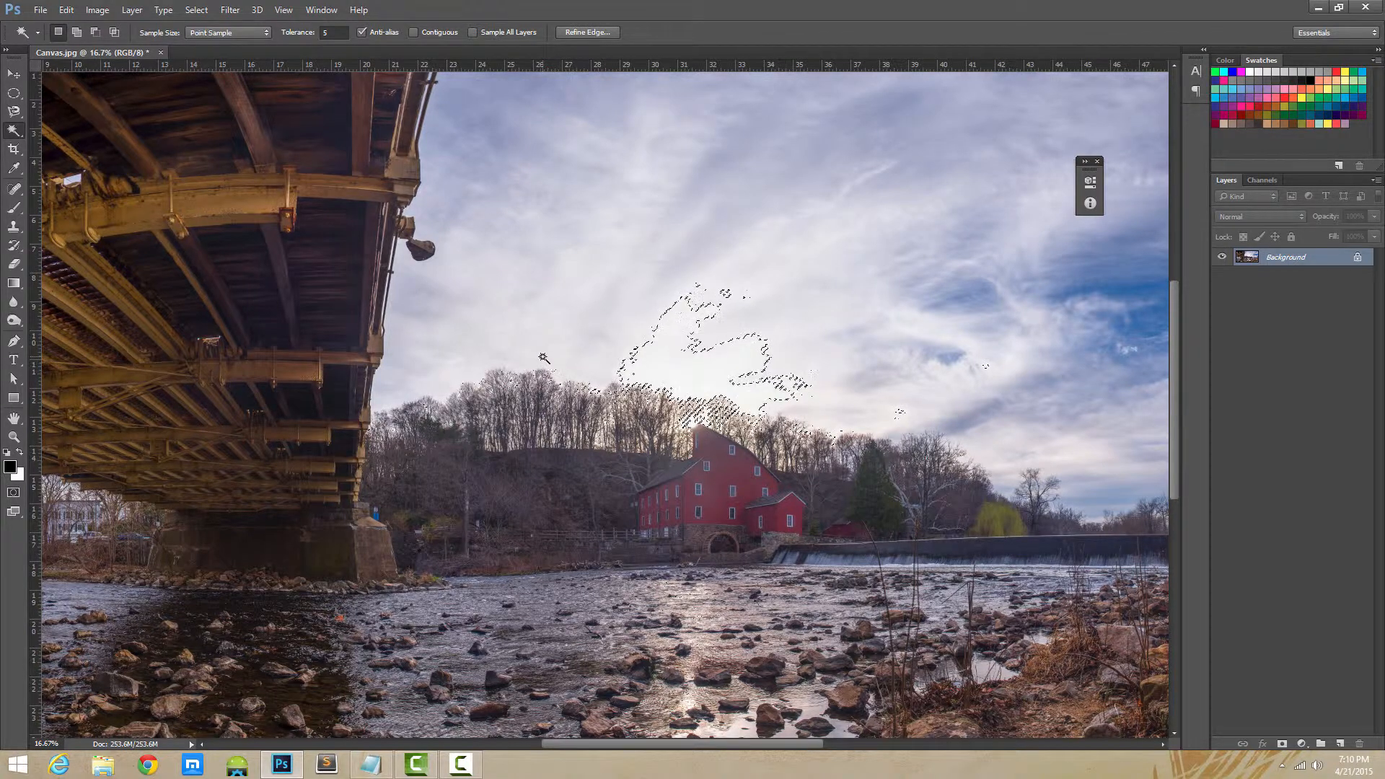
key("ctrl+d")
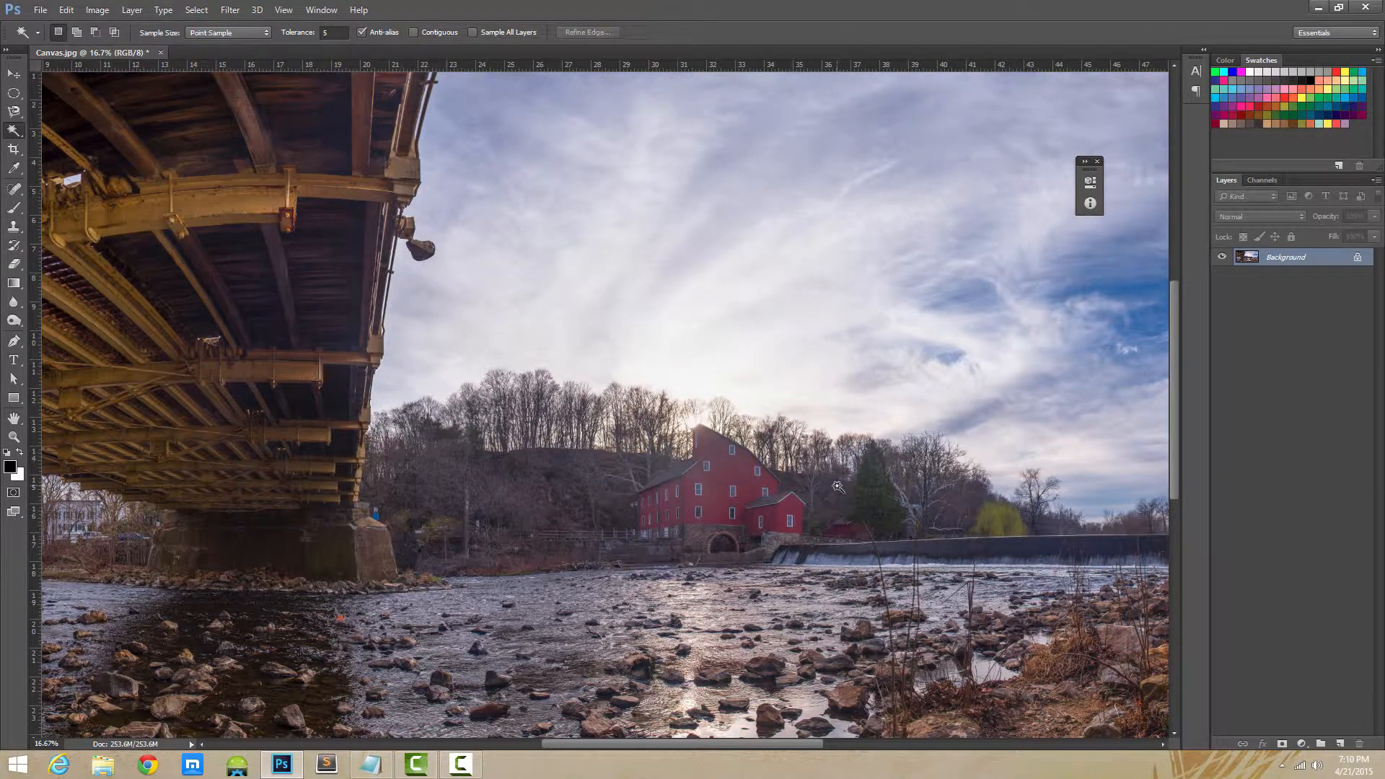